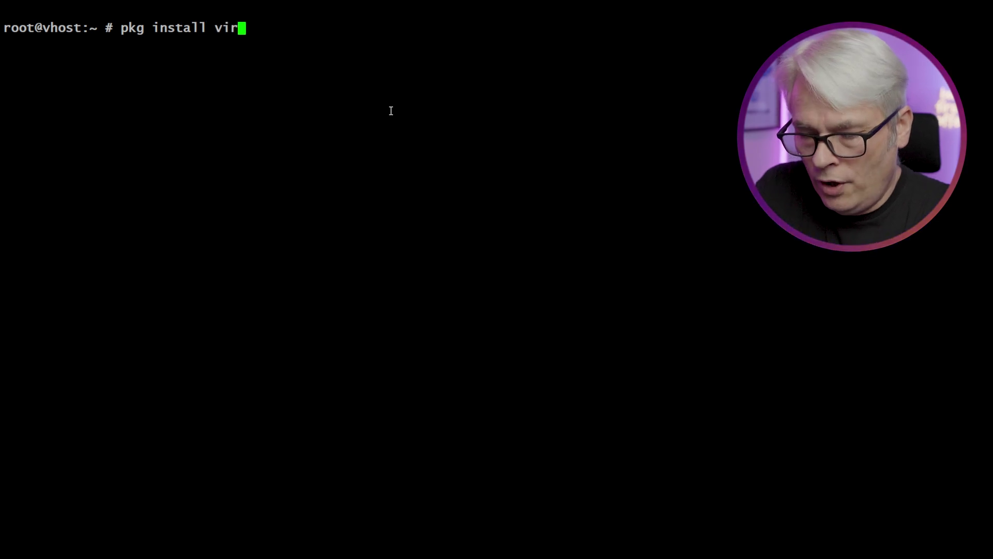
Install the virtualmin package with pkg, accepting its 9 packages including webmin 2.013 and python311.
type("lmin")
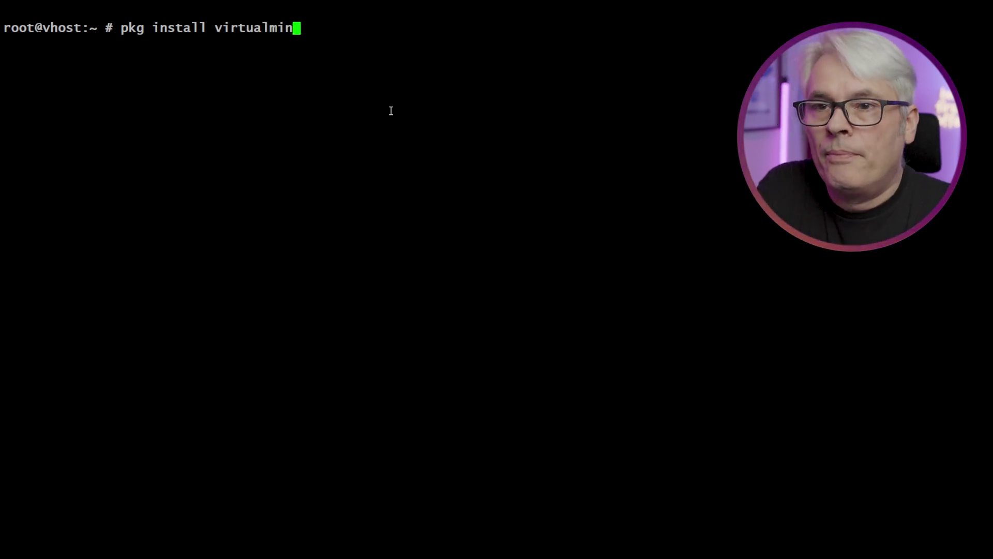
key("Return")
type("y")
key("Return")
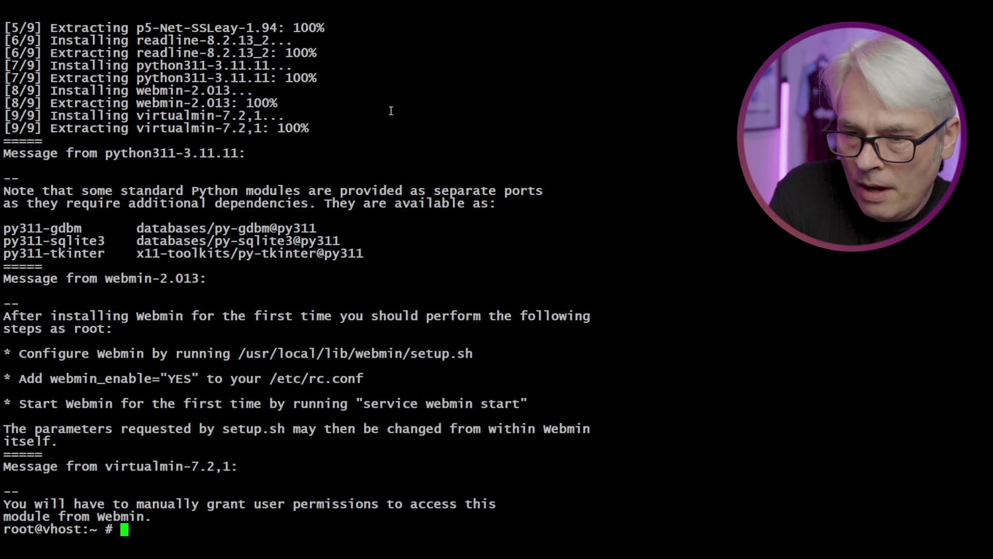
Copy the webmin_enable="YES" setting and the Webmin setup script path from the post-install notes.
left_click_drag(50, 379, 198, 379)
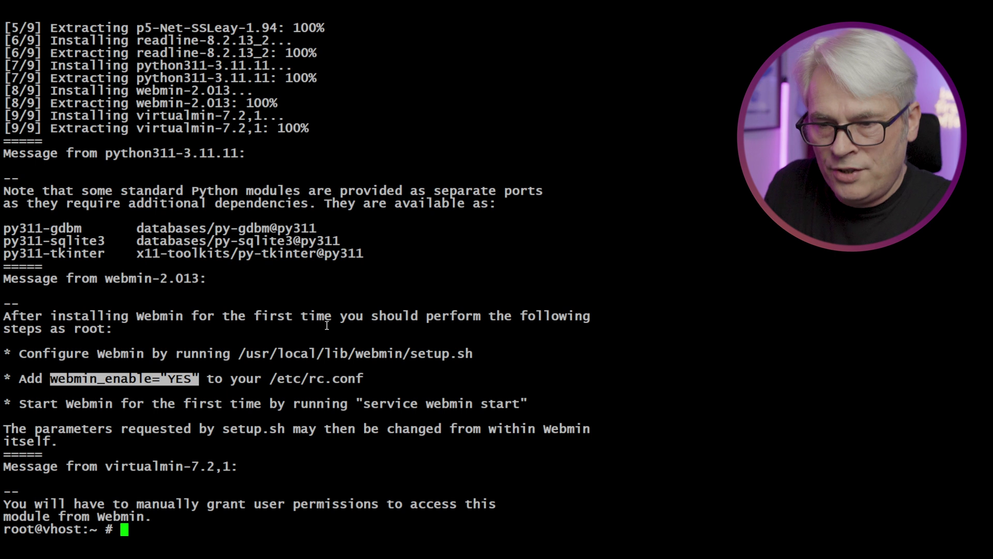
left_click_drag(238, 353, 469, 354)
key("ctrl+c")
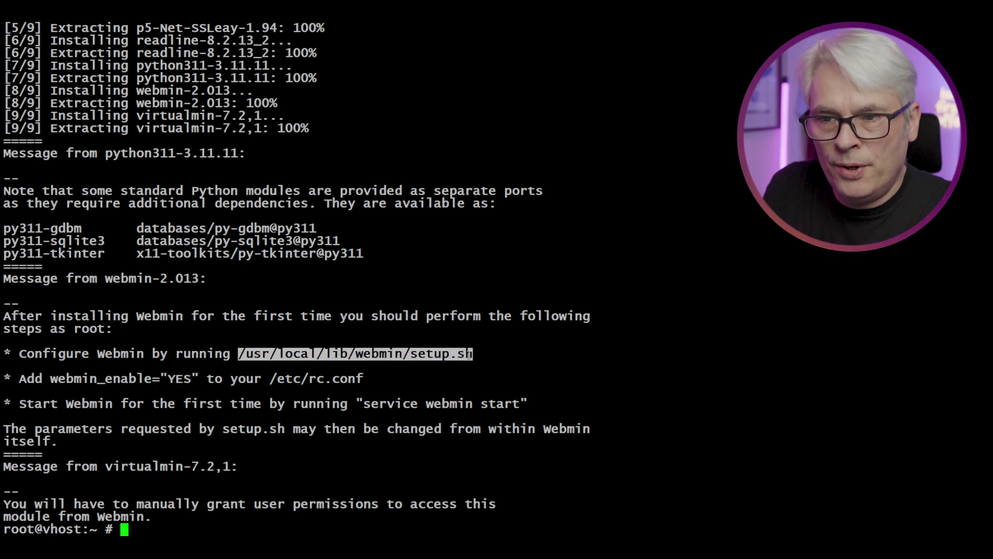
left_click(469, 354)
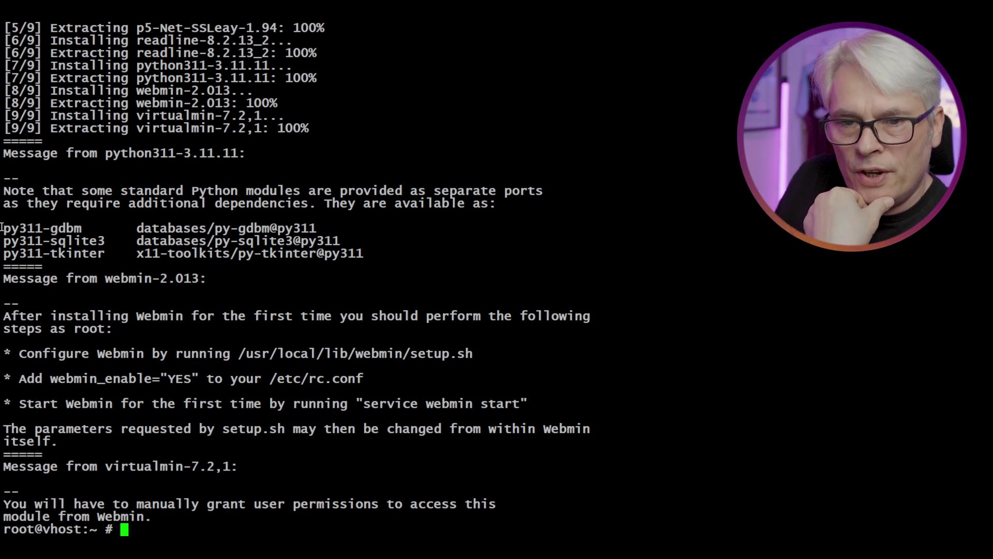
Install the py311-gdbm, py311-sqlite3 and py311-tkinter Python modules.
type("pkg install py311-gdbm py311-sqlite3")
double_click(54, 253)
middle_click(351, 241)
key("Return")
type("y")
key("Return")
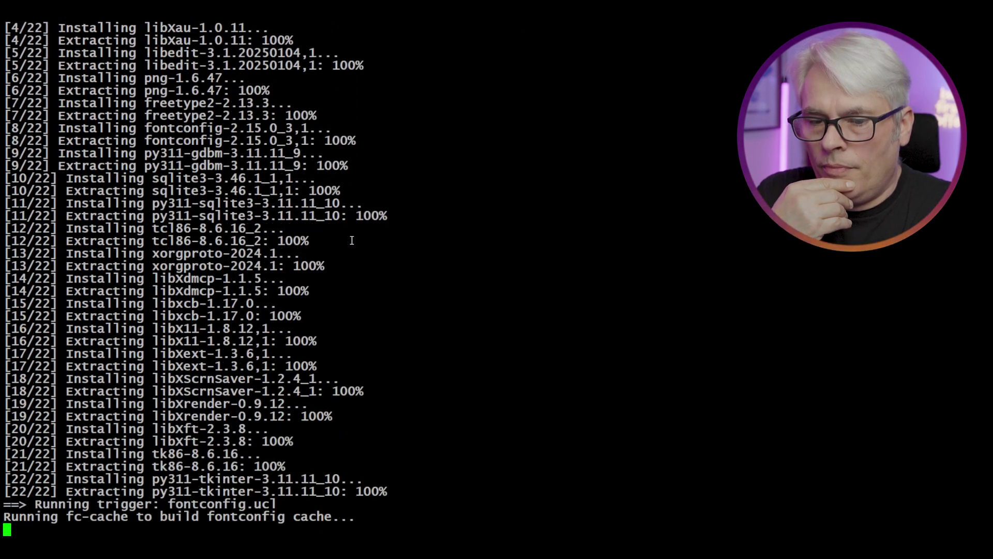
scroll(425, 353, "up", 15)
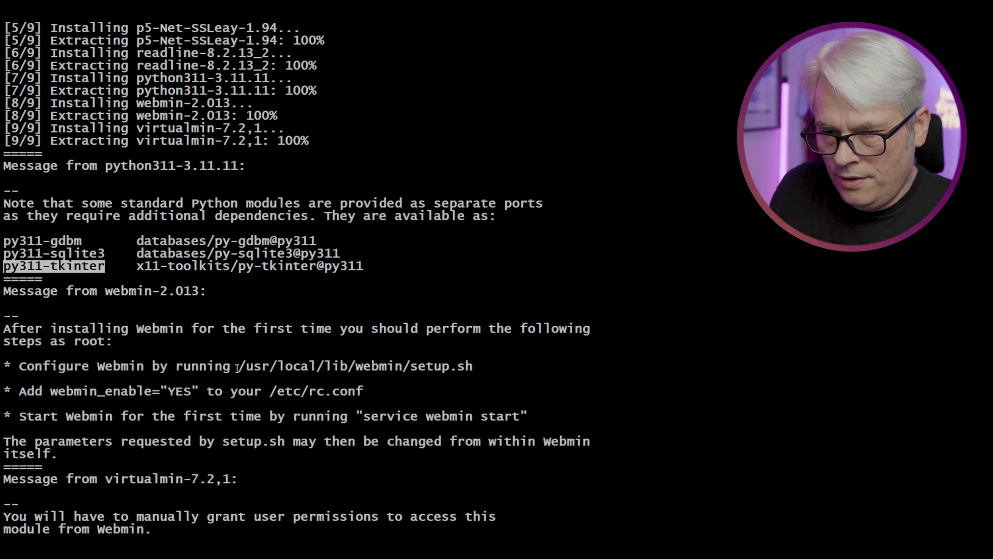
Run the Webmin setup script with default directories, Perl path and port 10000, root login, a password, and SSL enabled.
left_click_drag(240, 367, 471, 367)
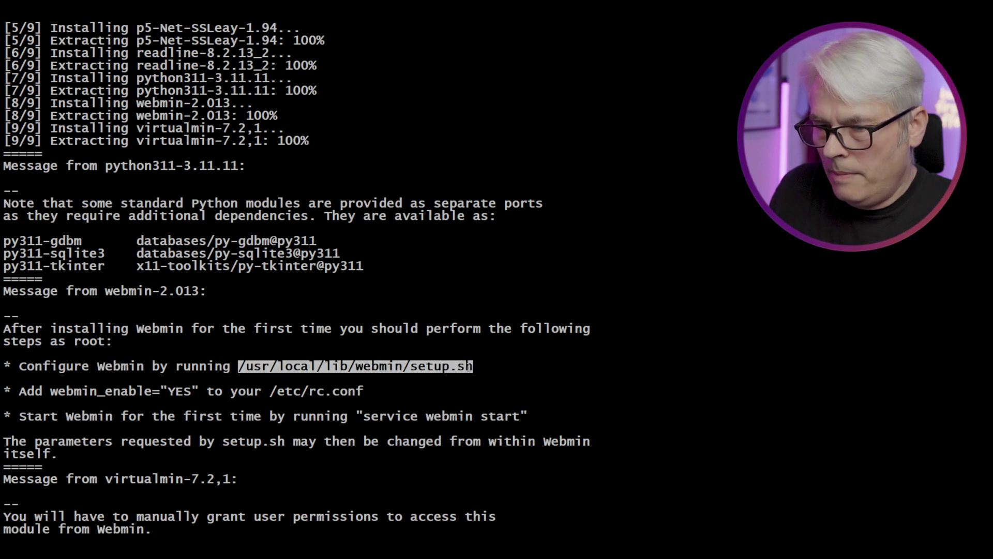
right_click(468, 367)
key("Return")
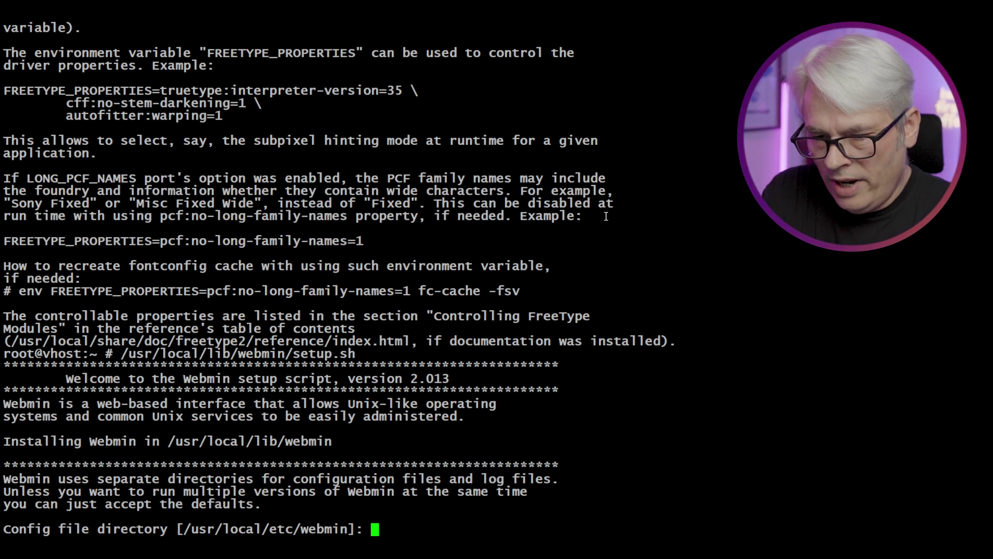
key("Return")
key("Return")
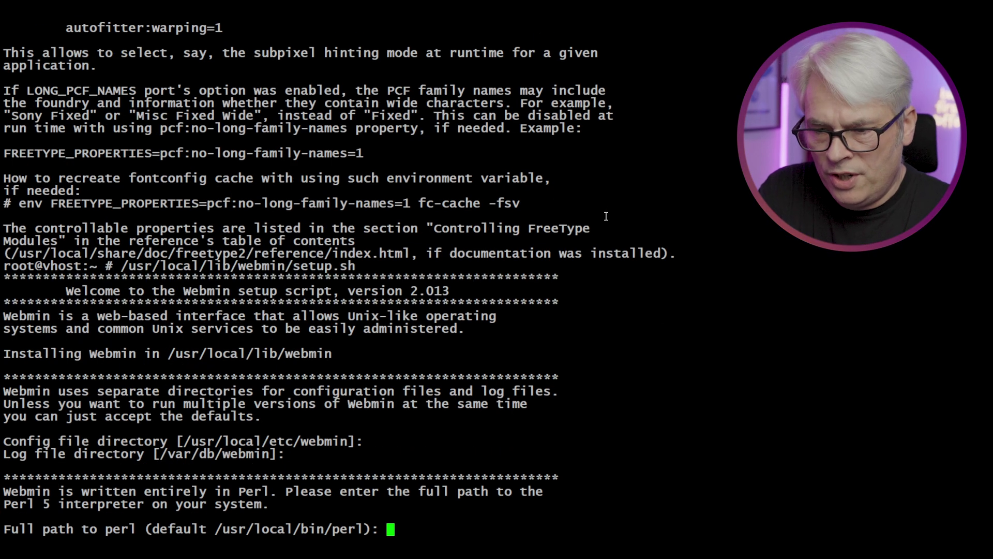
key("Return")
key("Return")
type("root")
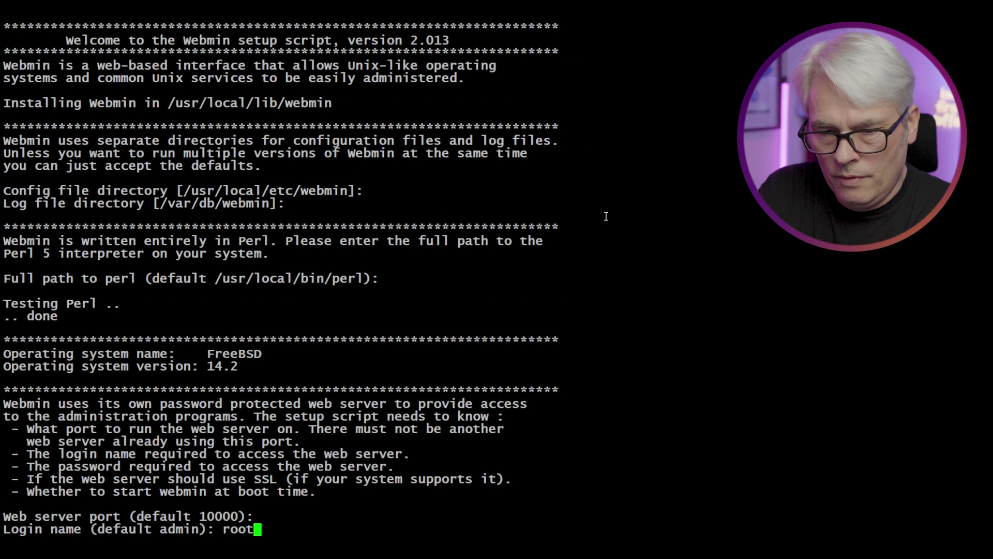
key("Return")
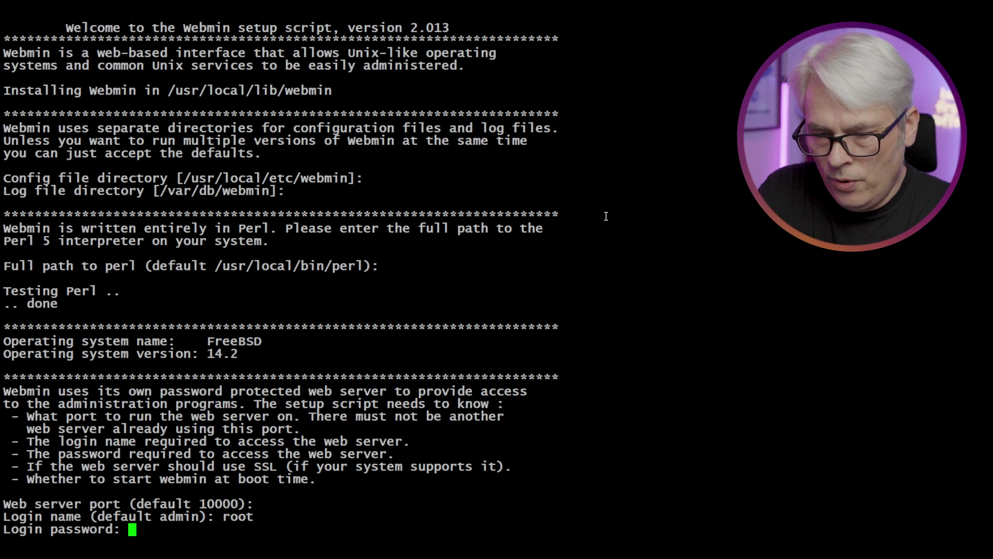
key("Return")
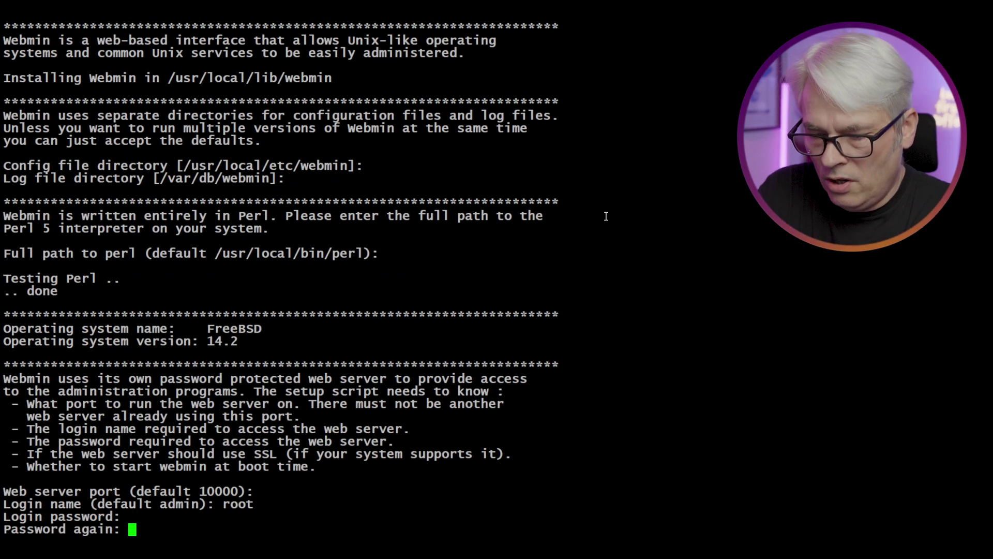
key("Return")
type("y")
key("Return")
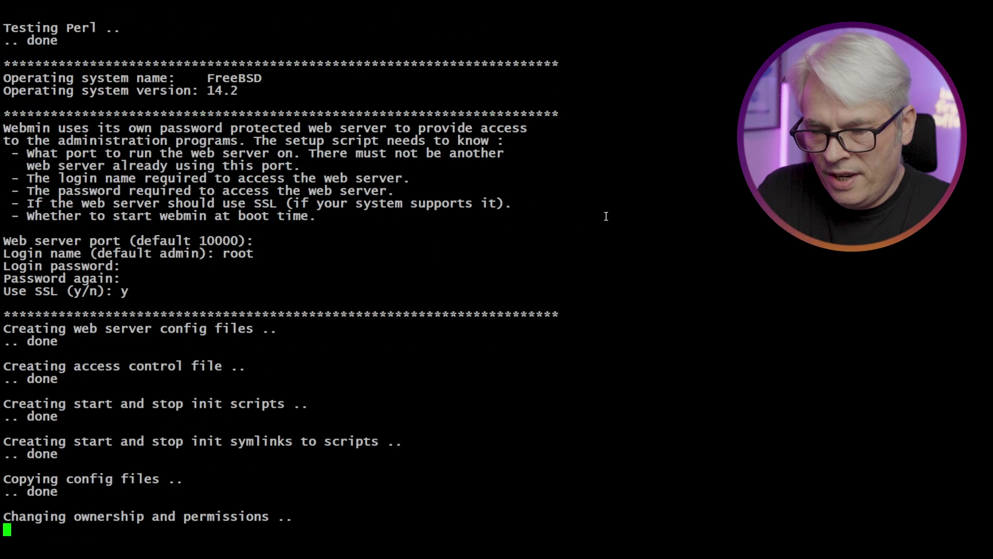
type("pico -w ")
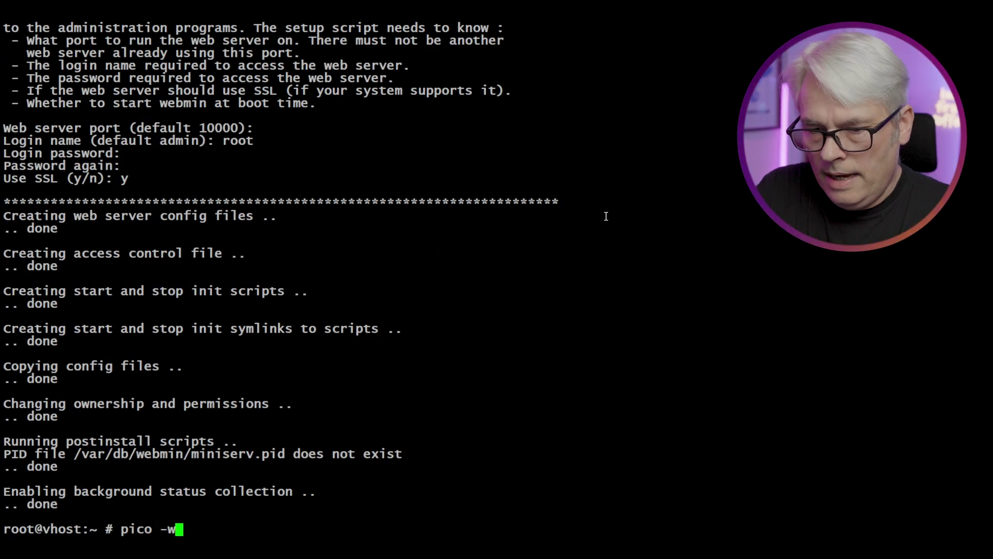
type("/etc/")
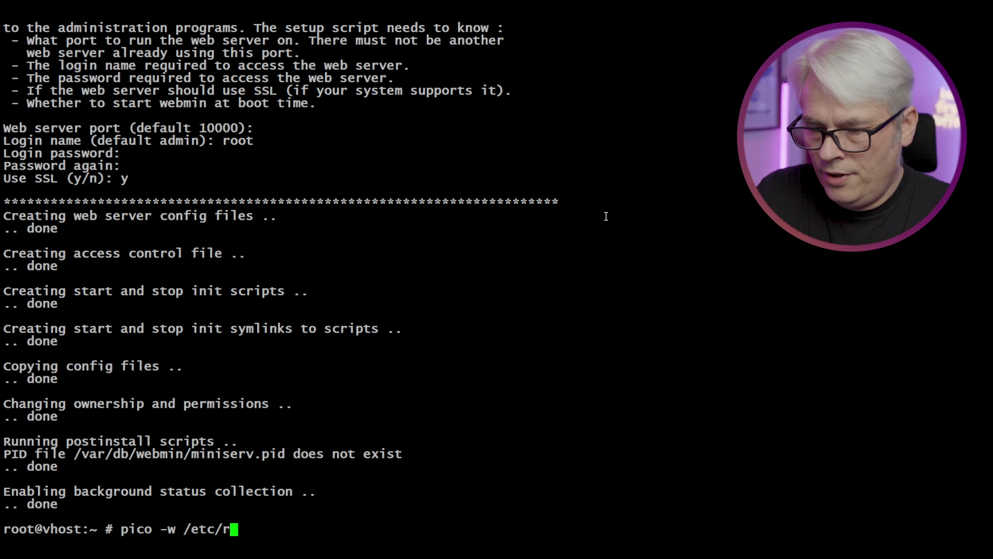
type("rc.conf")
Check /etc/rc.conf in pico, then start Webmin with /usr/local/etc/rc.d/webmin start.
key("Return")
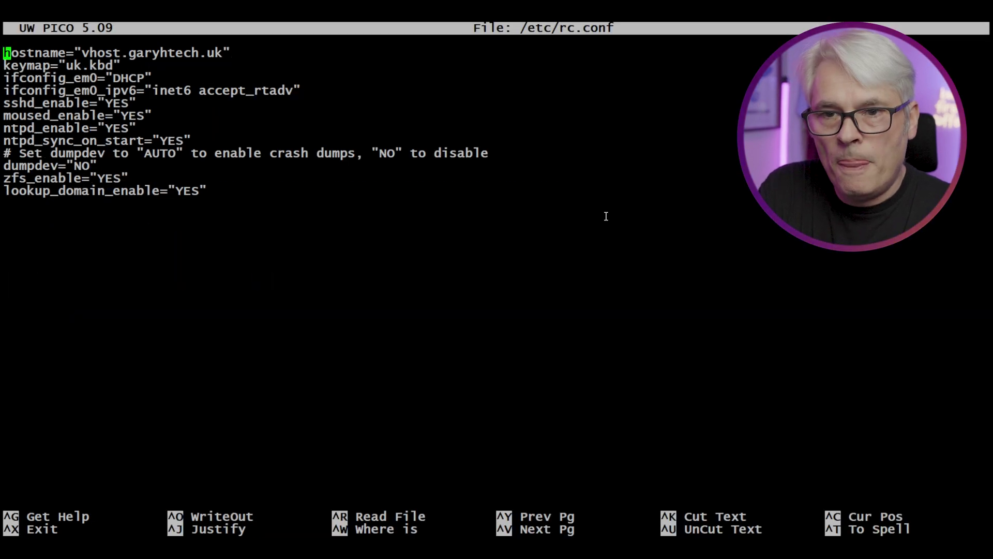
key("ctrl+x")
type("/usr/local/")
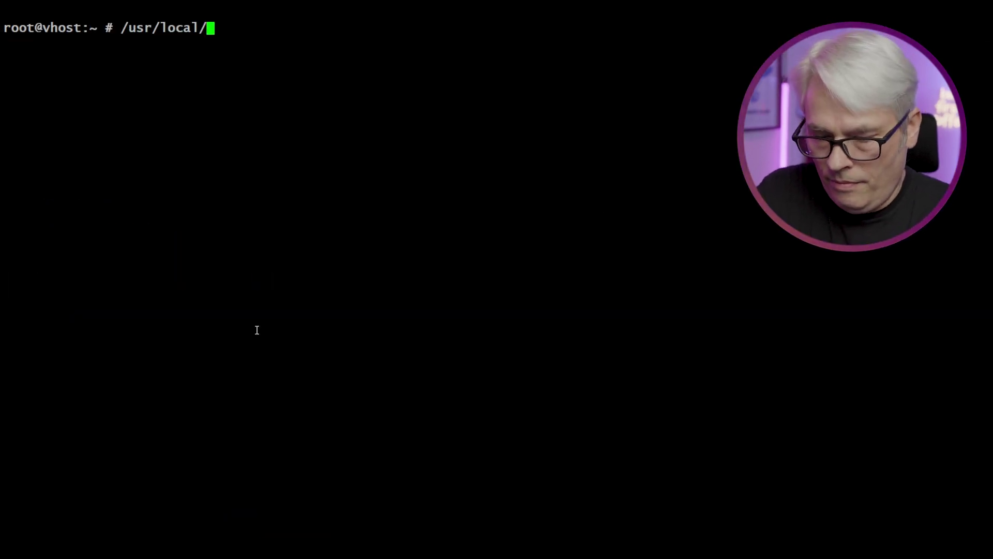
type("etc/rc.d/webmin start")
key("Return")
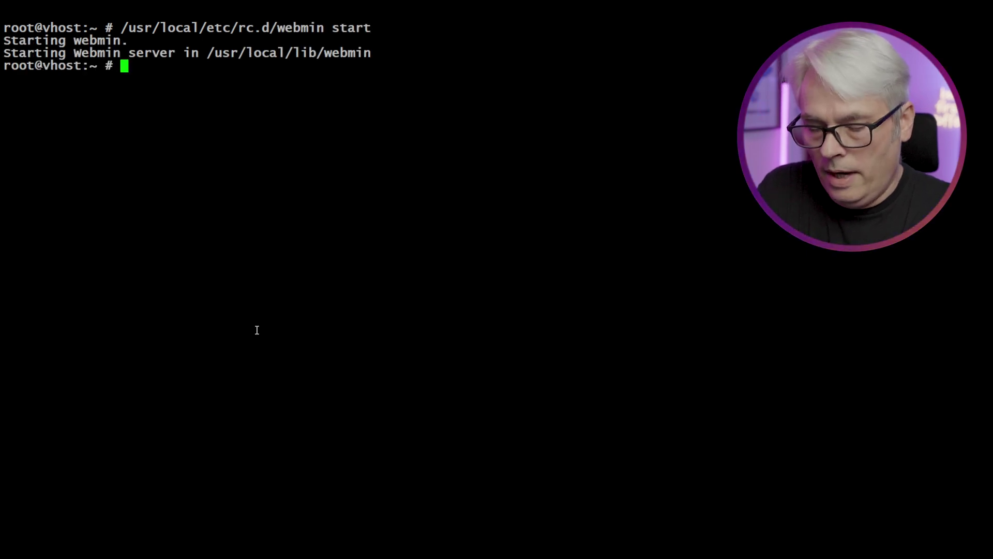
Change into /usr/local/etc/rc.d, list its startup scripts, and clear the screen.
type("cd /usr/local/")
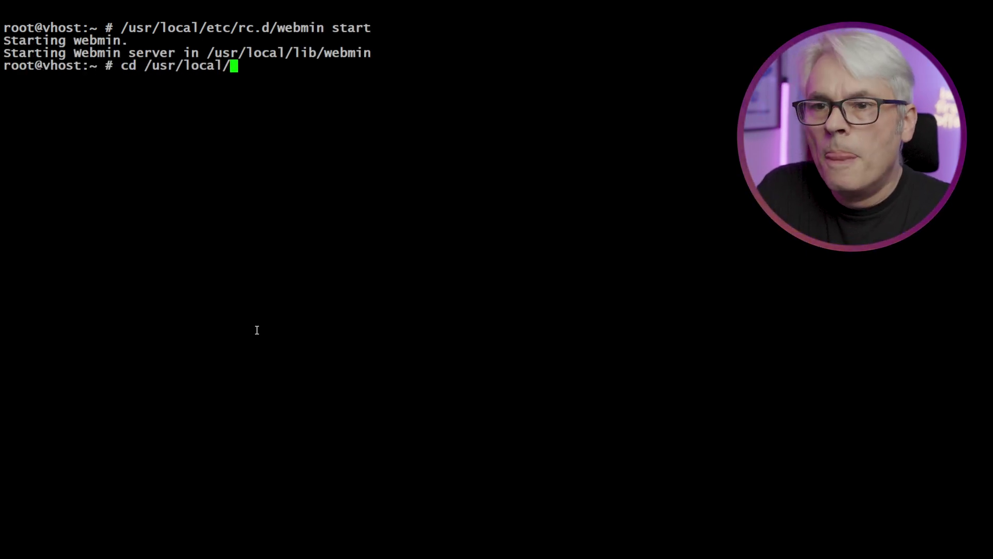
type("etc/rc.d/")
key("Return")
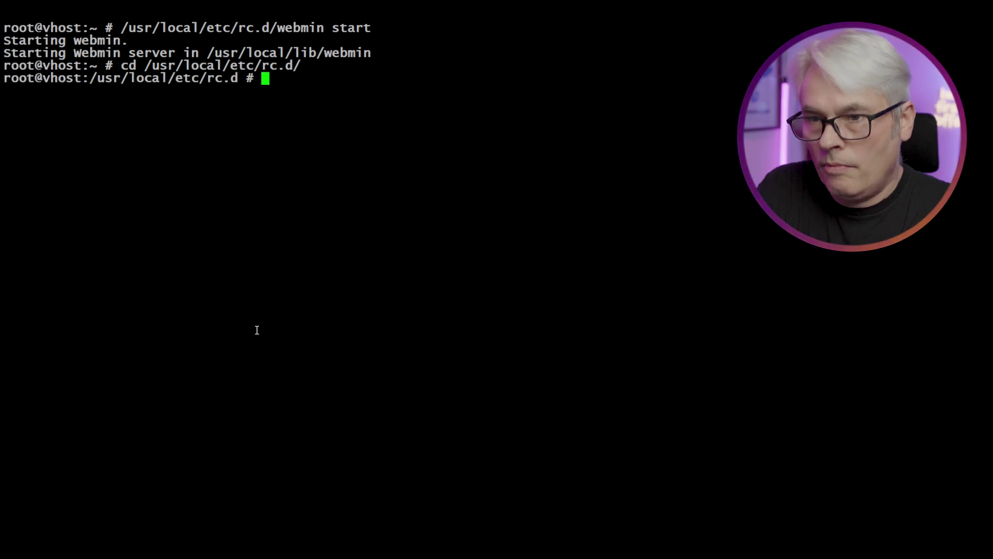
type("ls")
key("Return")
key("ctrl+l")
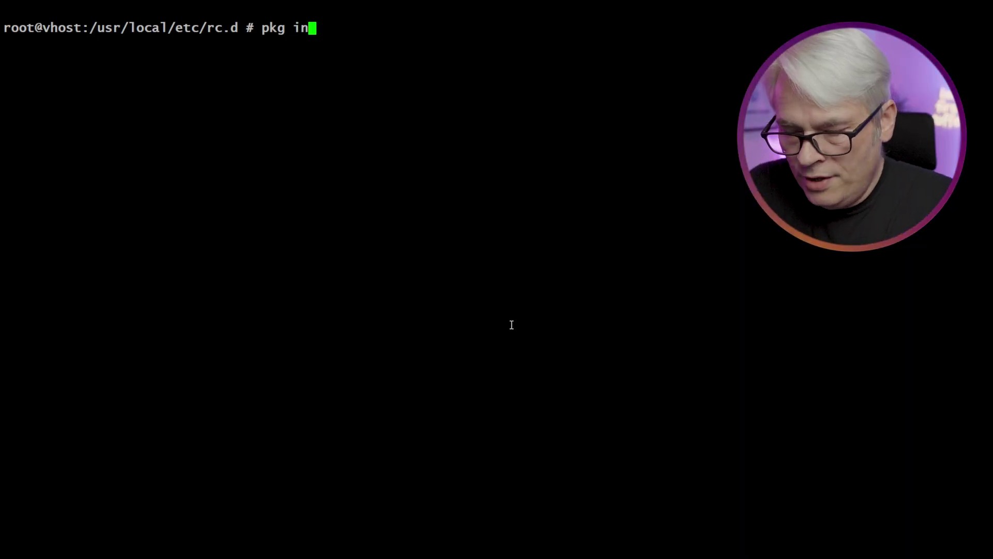
type("stall spamassassin")
Install SpamAssassin, copy its spamd_flags line, and install the MySQL 8.0 server and client packages.
key("Return")
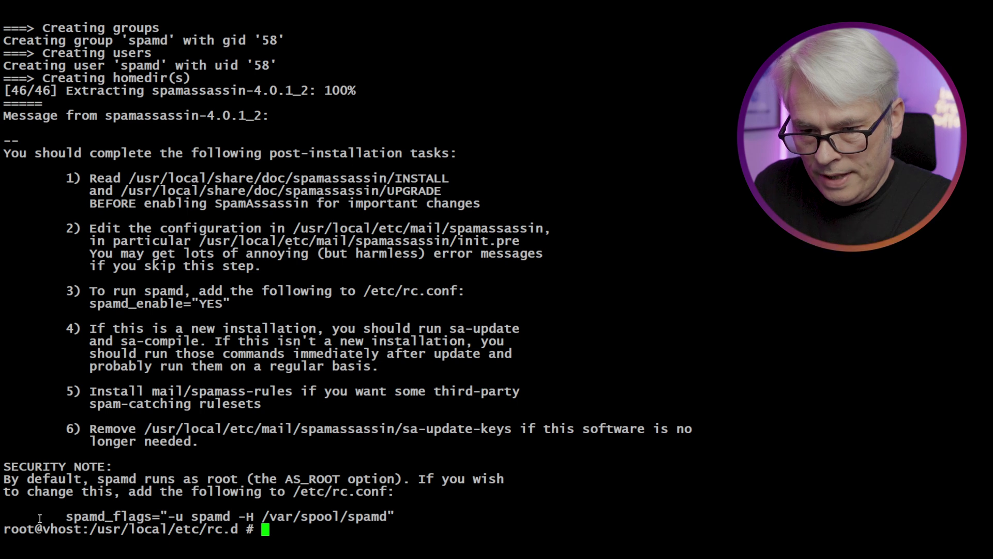
left_click_drag(66, 517, 395, 516)
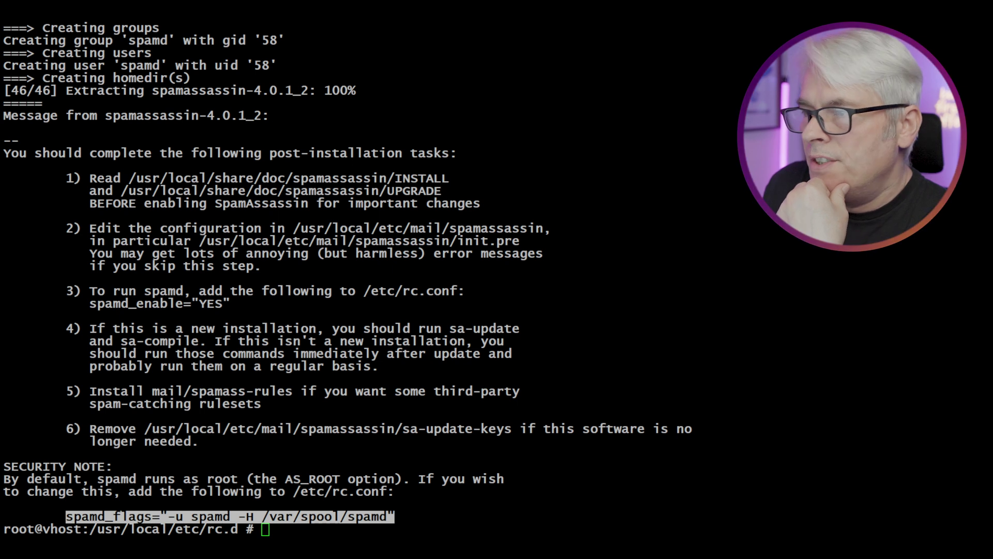
left_click(551, 429)
type("pkg install")
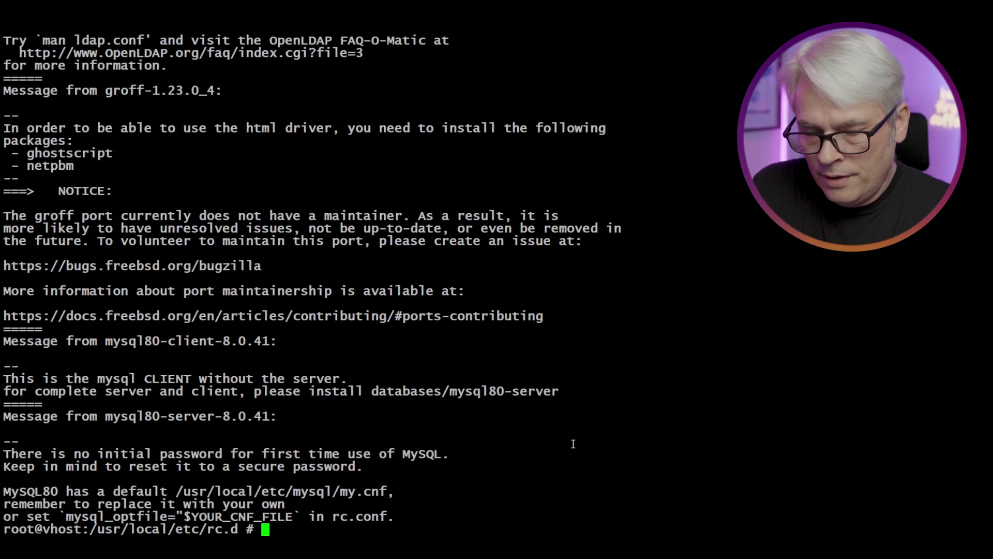
type("cd /usr/")
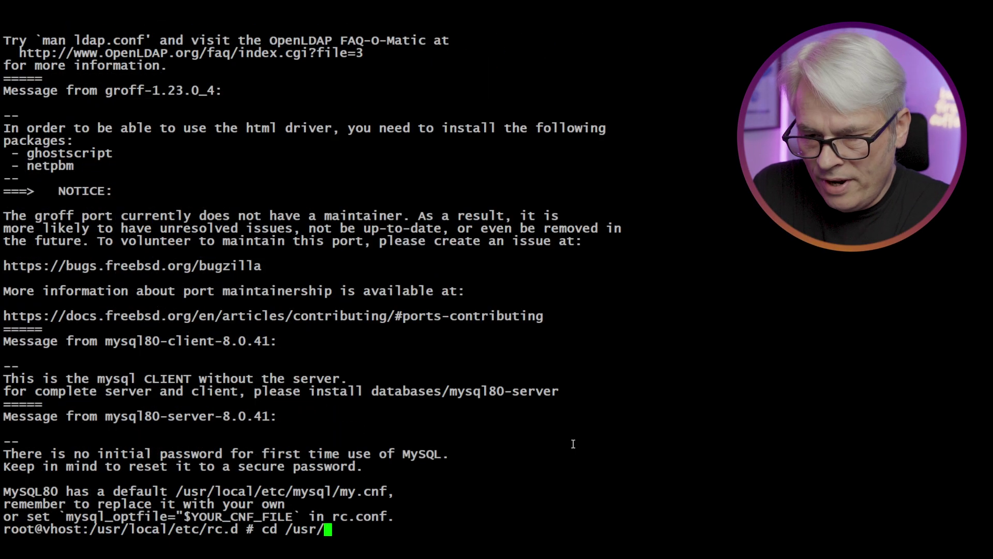
type("po")
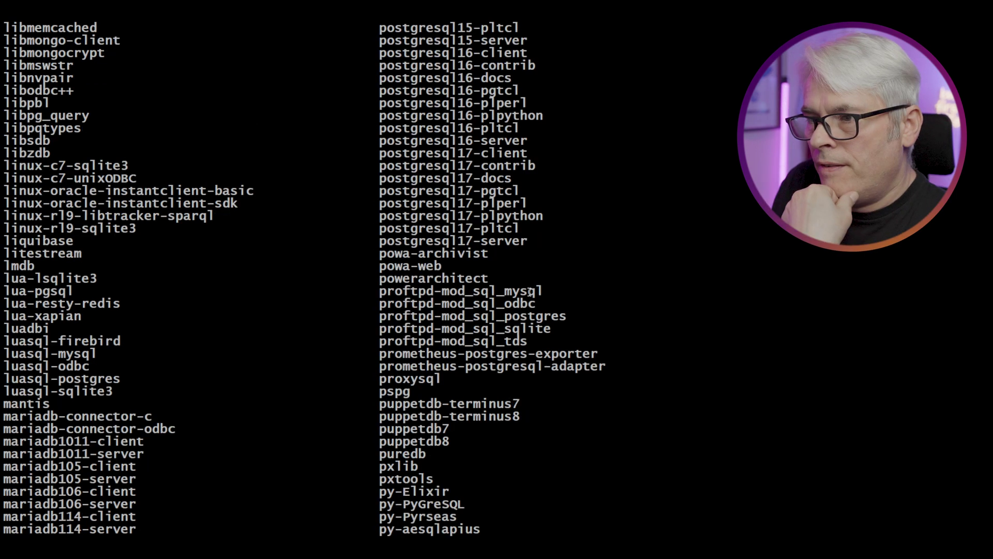
Review the scrollback output and recall the earlier command for the databases ports folder.
scroll(529, 292, "up", 5)
scroll(522, 258, "down", 5)
left_click_drag(380, 241, 522, 242)
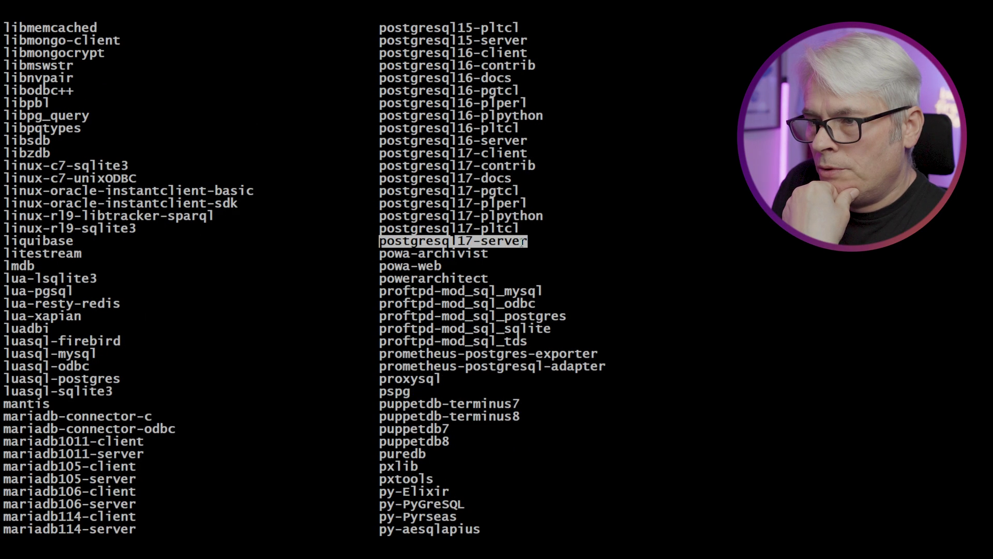
scroll(520, 247, "down", 10)
key("Up")
key("Up")
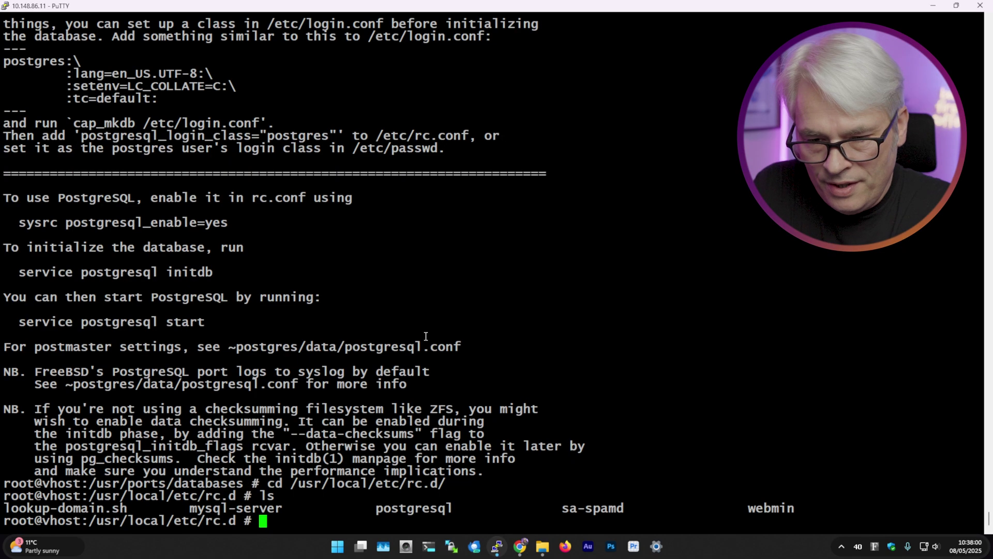
Copy the mysql_enable variable name and open a duplicate session logged in as root.
left_click_drag(19, 149, 102, 154)
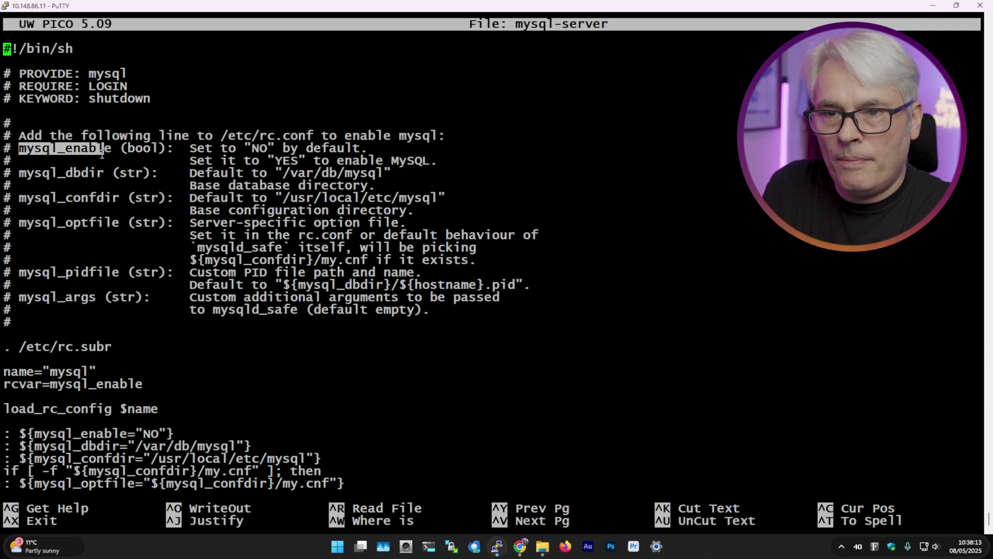
right_click(245, 4)
left_click(282, 151)
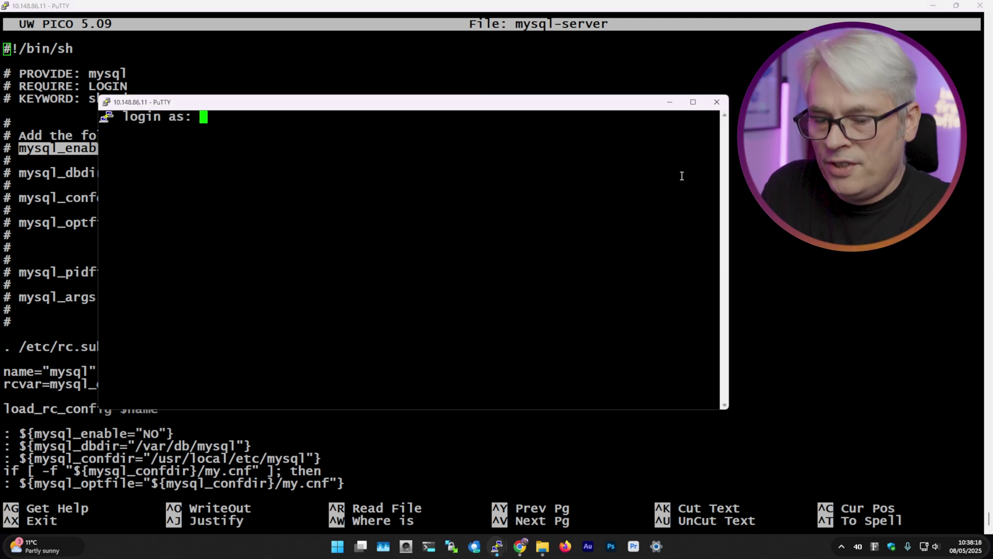
type("root")
key("Return")
Append mysql_enable="YES" to /etc/rc.conf in pico and save it.
key("Return")
type("pico -w /etc/rc.conf")
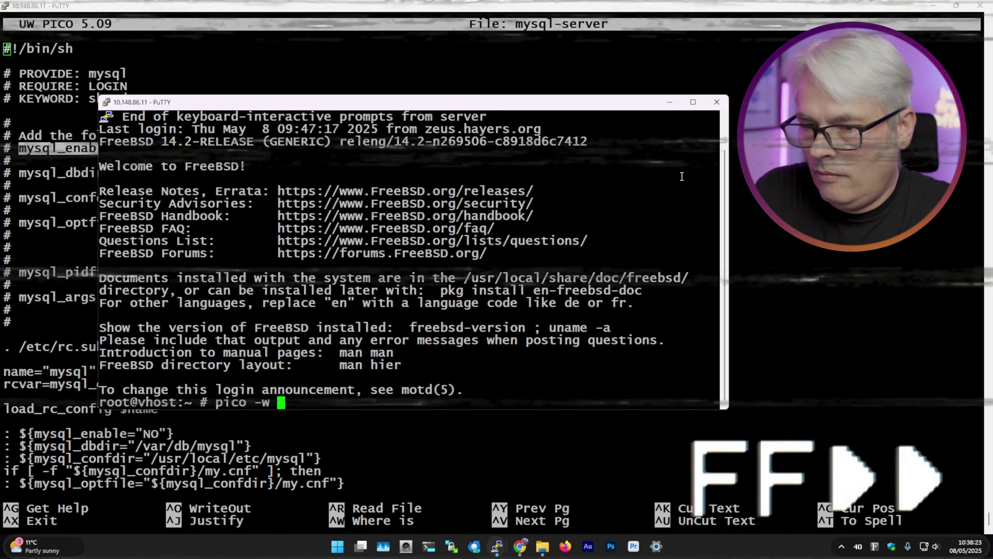
key("Return")
key("ctrl+v")
type("mysql_enable=\"YES\"")
key("ctrl+x")
key("y")
Open the sa-spamd startup script in pico and copy its spamd_enable="YES" line.
key("Return")
type("exit")
key("Return")
key("ctrl+x")
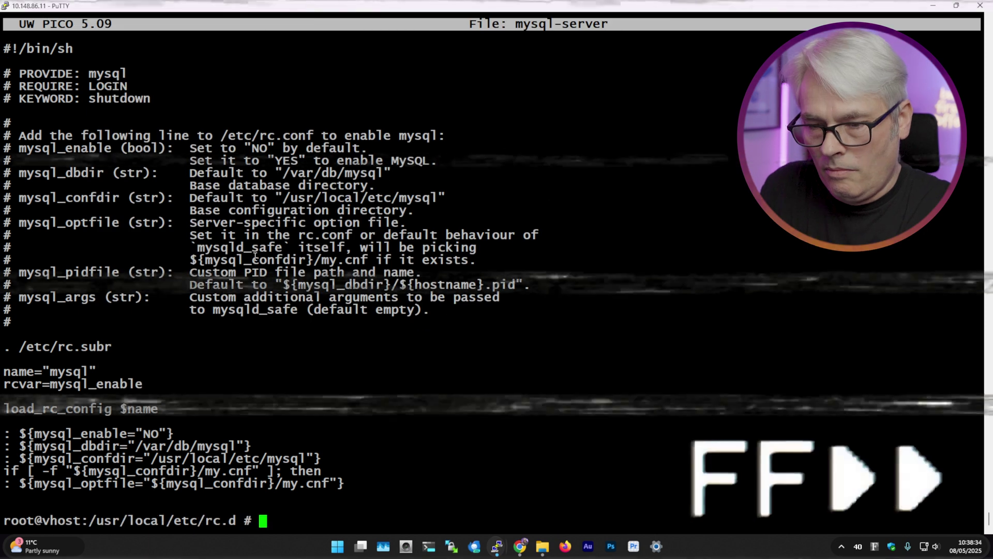
type("ls")
key("Return")
type("pico -w sa-spamd")
Paste spamd_enable="YES" into /etc/rc.conf in the other session and save it.
key("Return")
left_click_drag(34, 173, 174, 173)
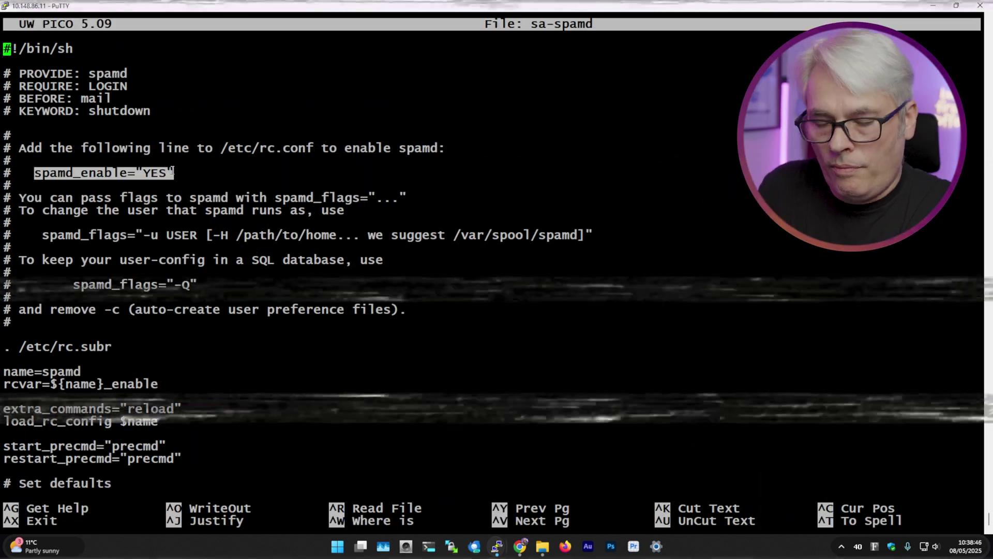
key("ctrl+x")
left_click(548, 502)
right_click(489, 313)
key("ctrl+x")
key("y")
Start the MySQL server and attempt to start spamd, copying its recommended spamd_flags setting.
key("Return")
type("./mysql-server start")
key("Return")
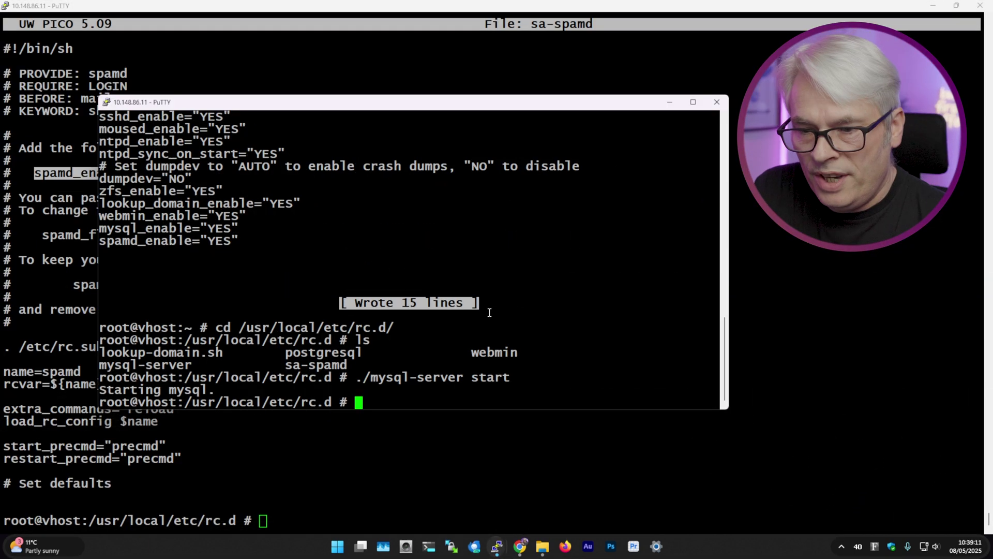
type("./sa-spamd start")
key("Return")
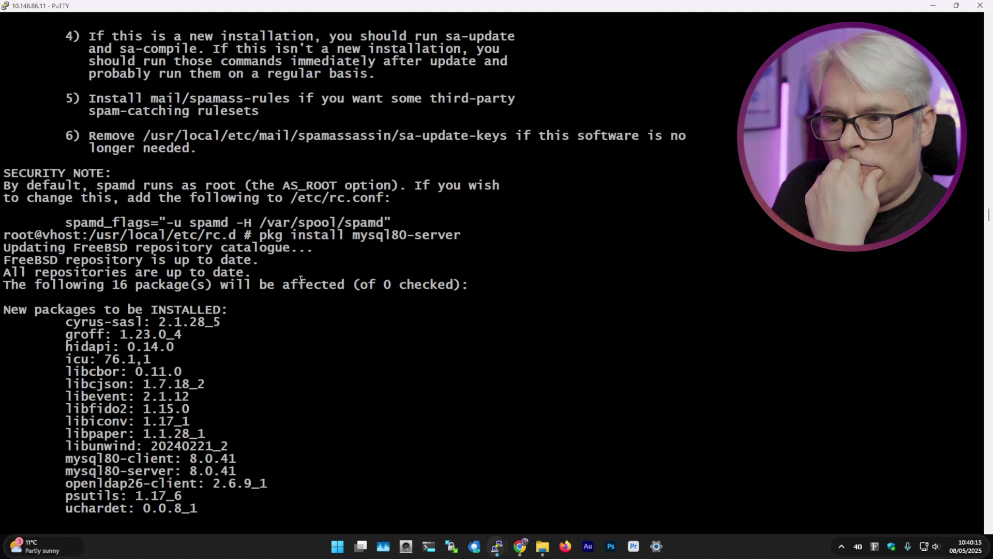
left_click_drag(65, 223, 392, 219)
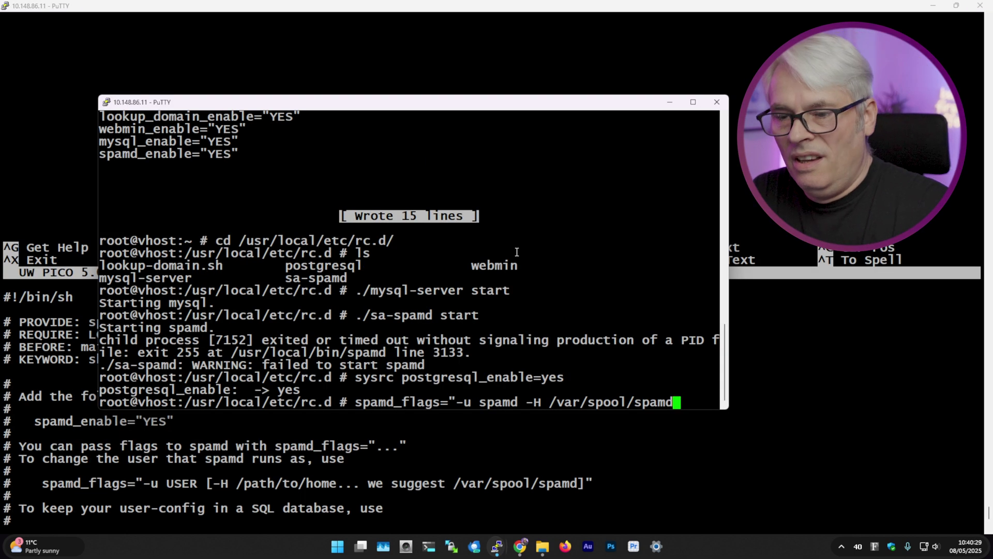
key("ctrl+u")
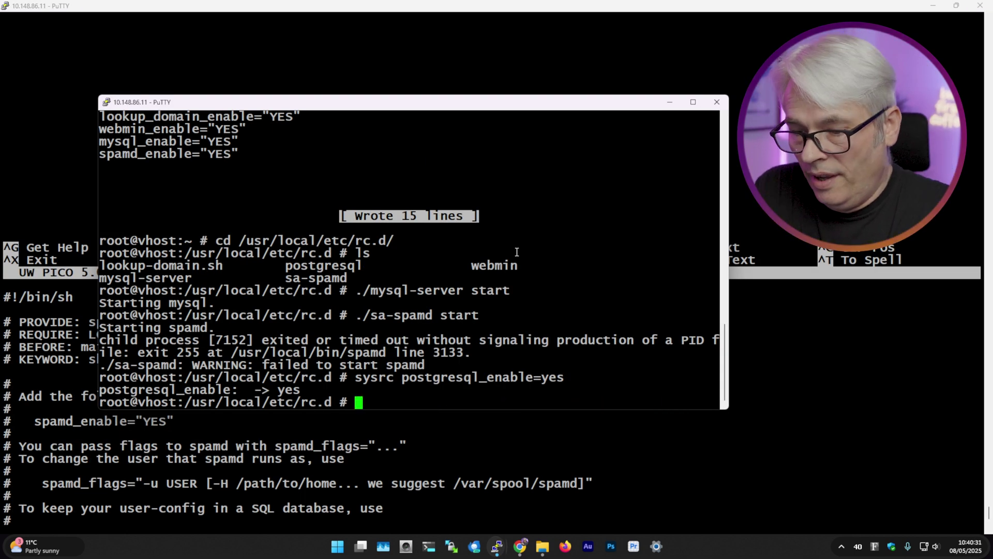
Edit /etc/rc.conf again, then start spamd successfully with ./sa-spamd start.
type("pico -w /etc/r")
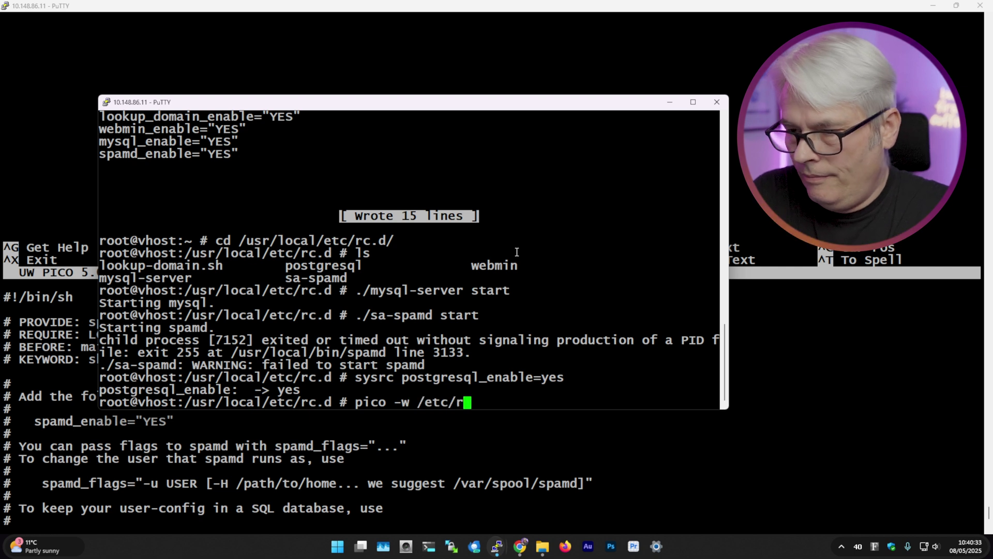
type("c.conf")
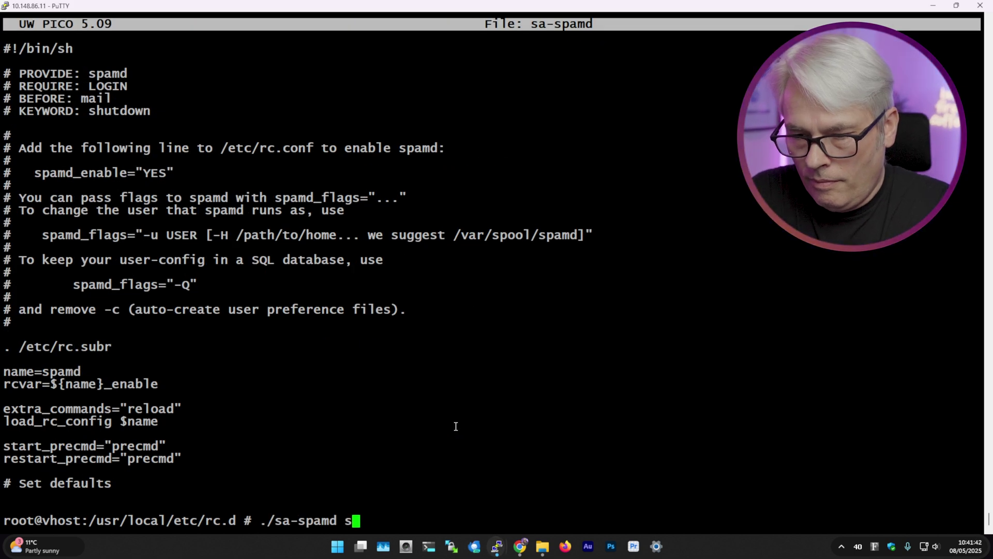
type("tart")
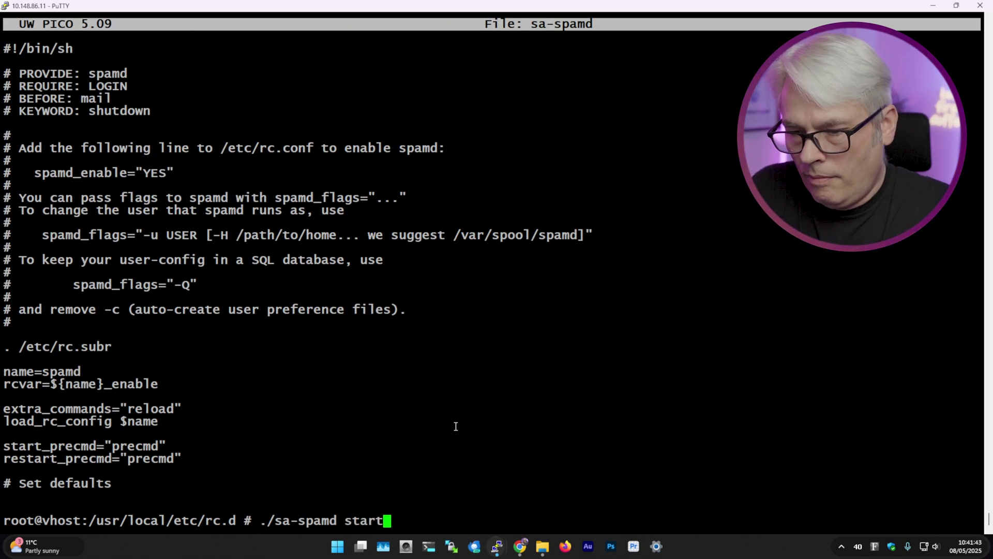
key("Return")
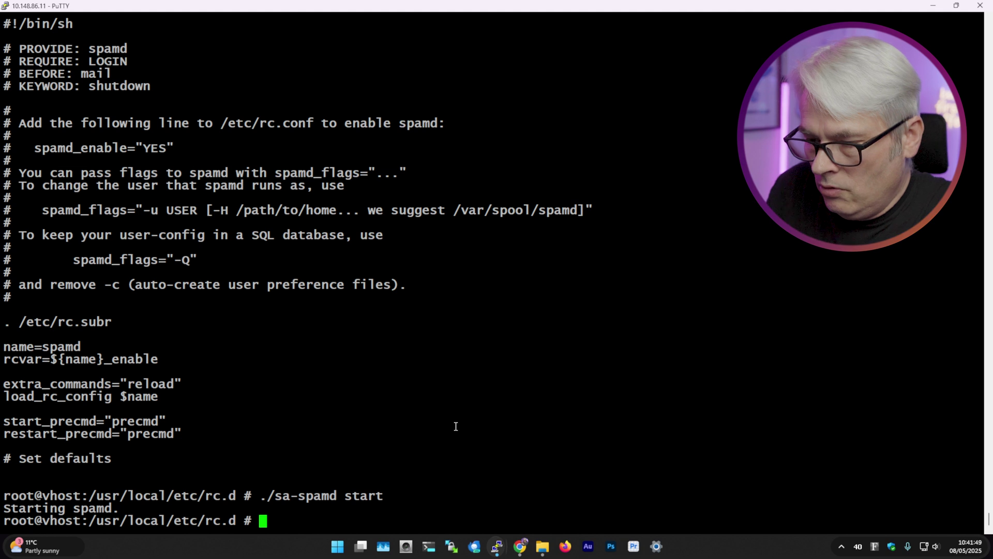
left_click(518, 548)
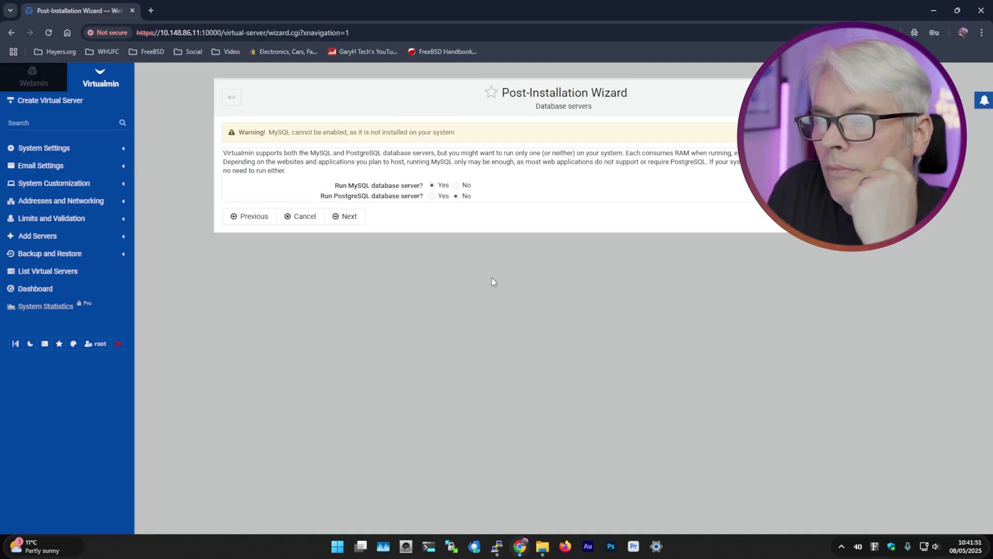
Open the MySQL Database Server module from Webmin's Un-used Modules list.
left_click(32, 76)
left_click(52, 169)
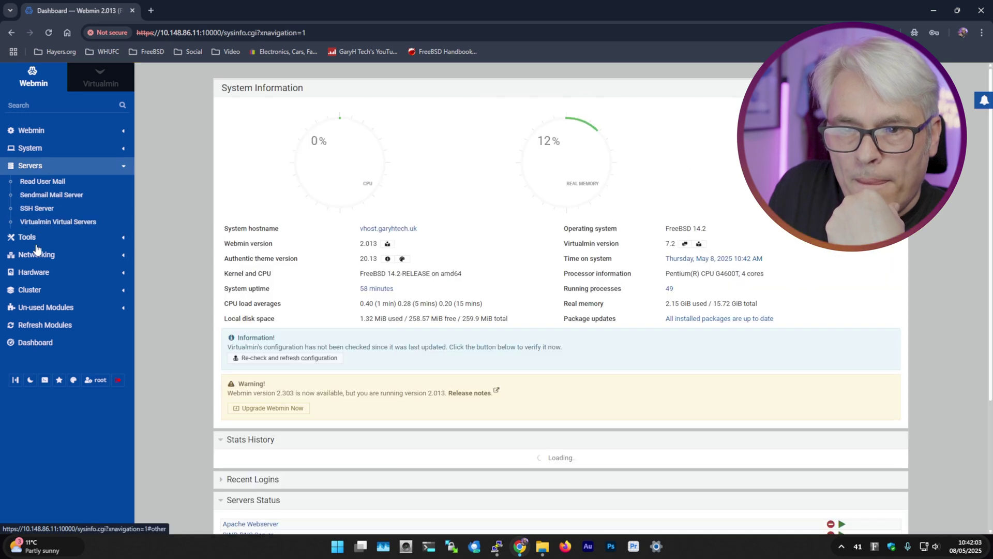
left_click(44, 165)
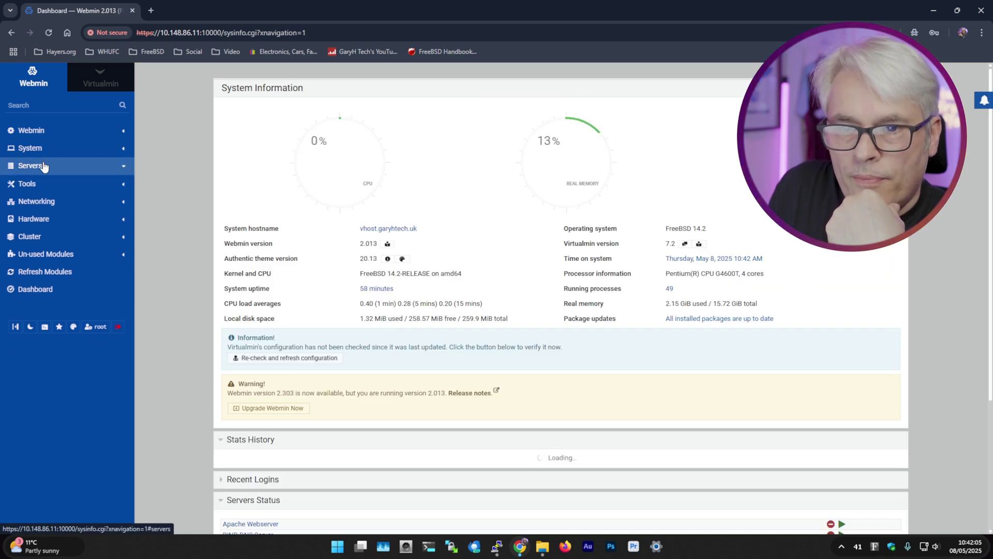
left_click(51, 254)
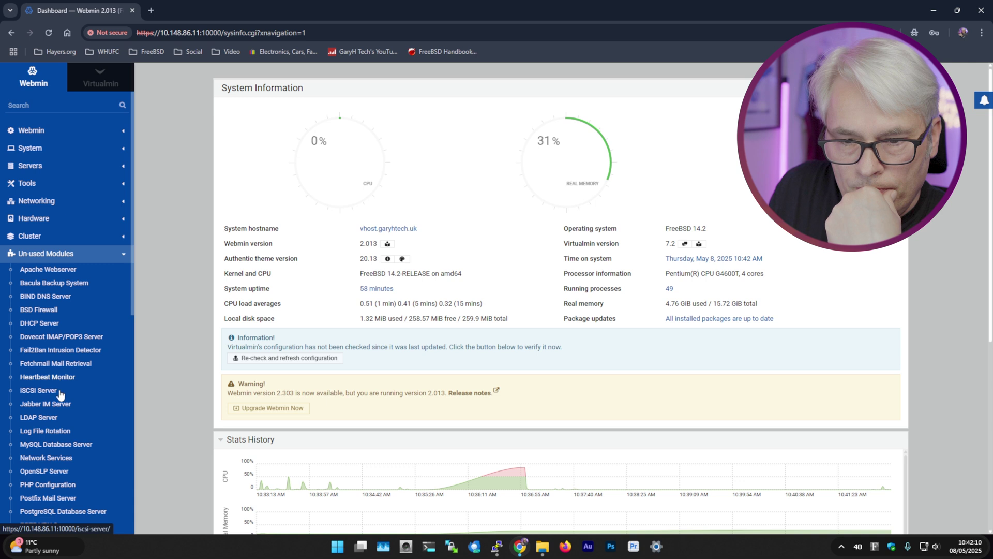
scroll(52, 438, "down", 2)
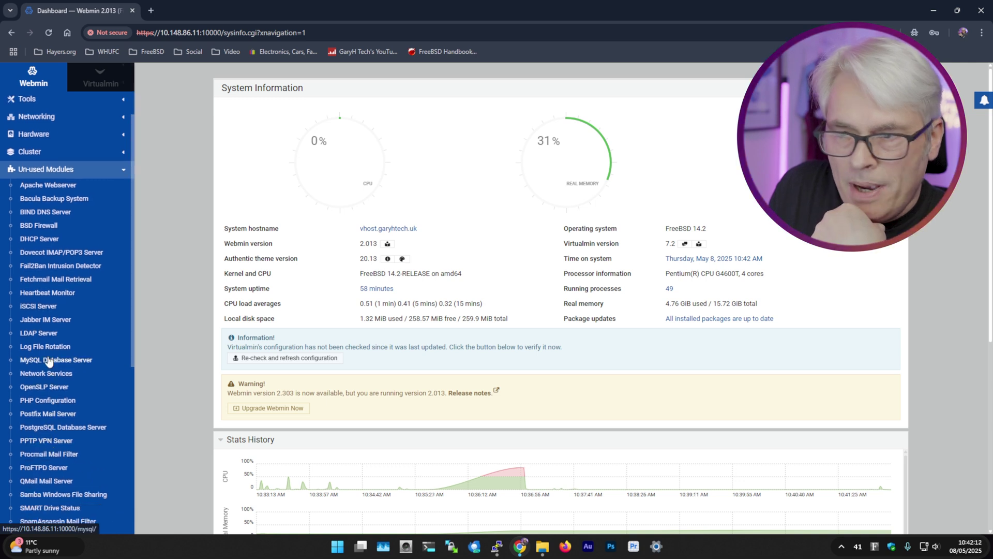
left_click(49, 360)
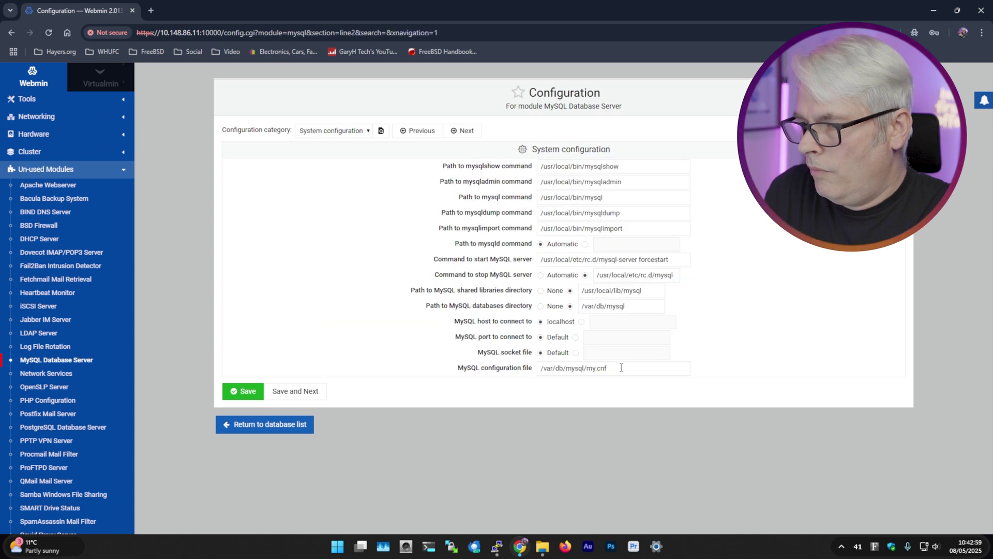
Set the MySQL configuration file path to /usr/local/etc/mysql/my.cnf.
left_click_drag(621, 367, 461, 369)
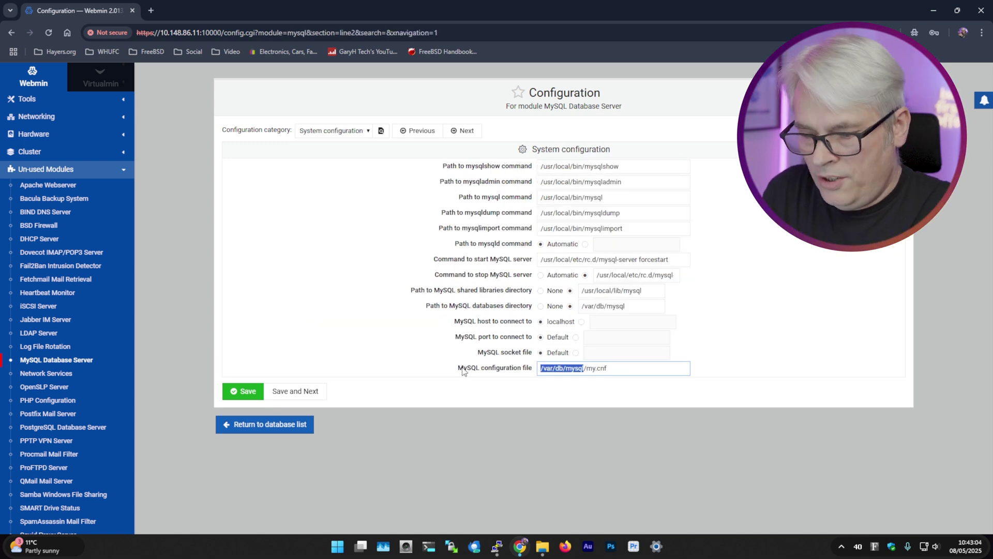
key("ctrl+v")
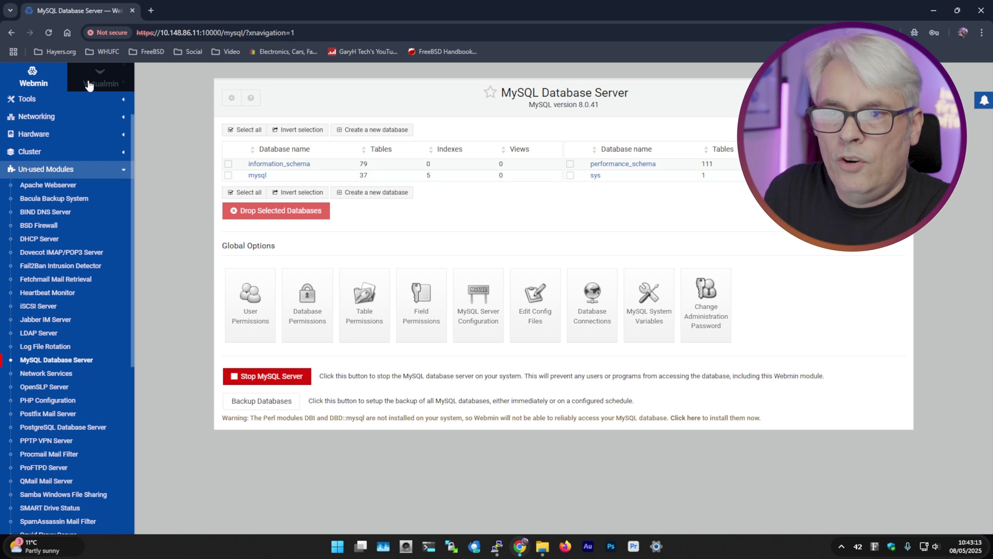
left_click(89, 86)
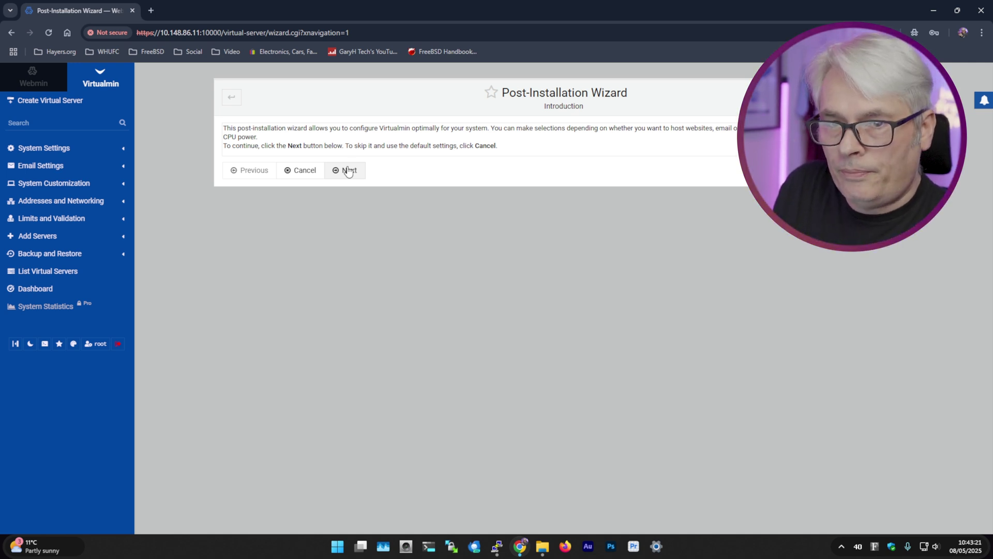
Advance the wizard through the Memory use and ClamAV virus scanning steps.
left_click(348, 171)
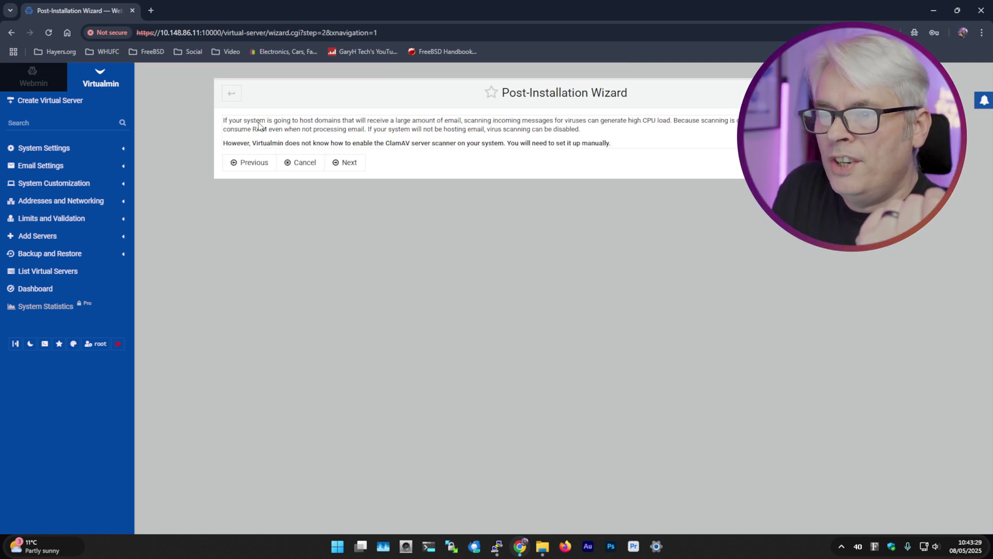
left_click(351, 164)
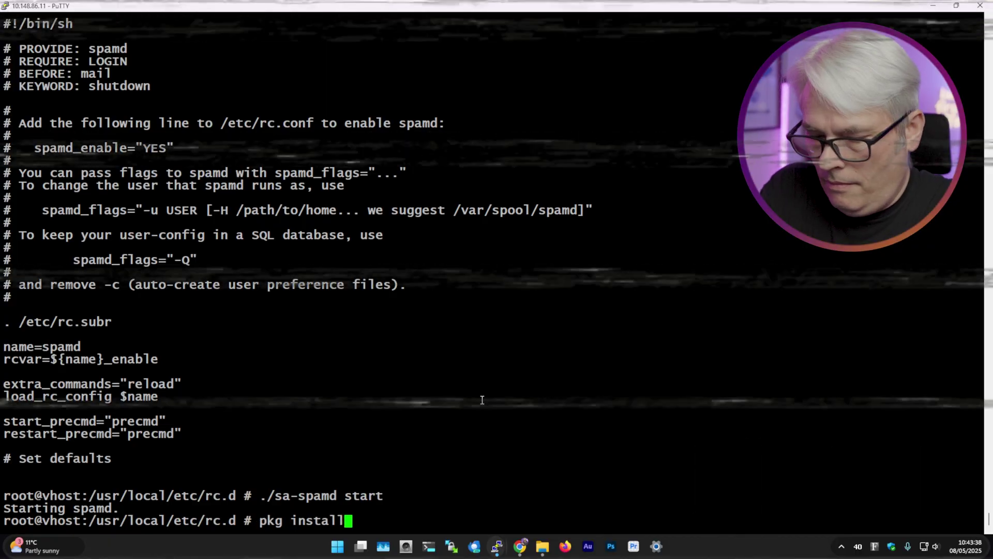
Install ClamAV with pkg, accepting its seven packages, and list the rc.d startup scripts.
type("av")
key("Return")
type("y")
key("Return")
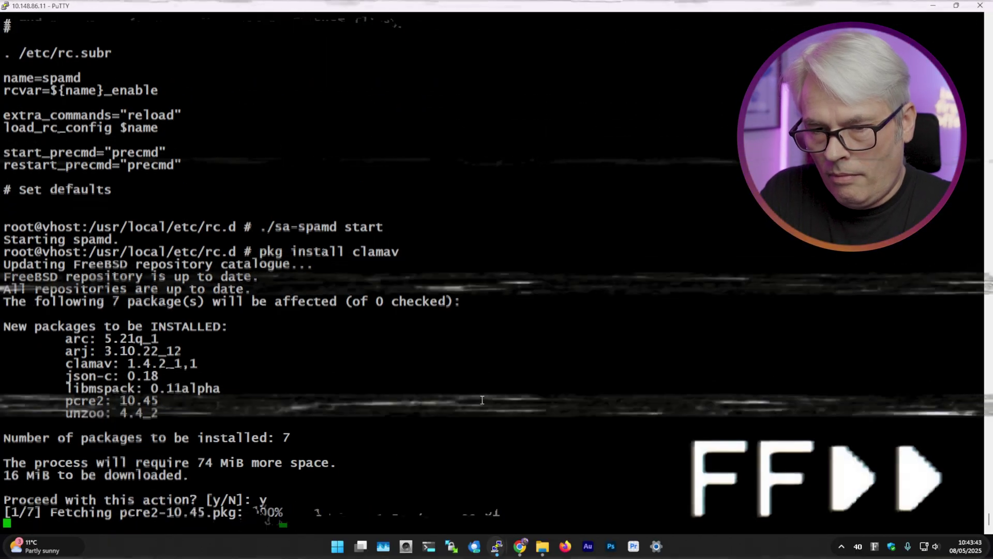
type("ls")
key("Return")
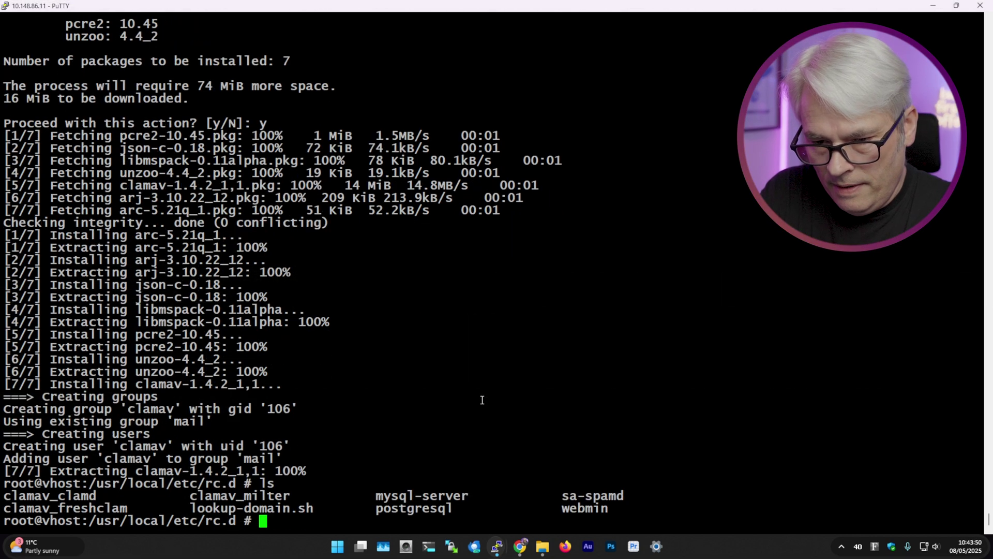
Open the clamav_clamd script and /etc/rc.conf in pico, copying the clamav_freshclam_enable="YES" line.
type("pico -w ")
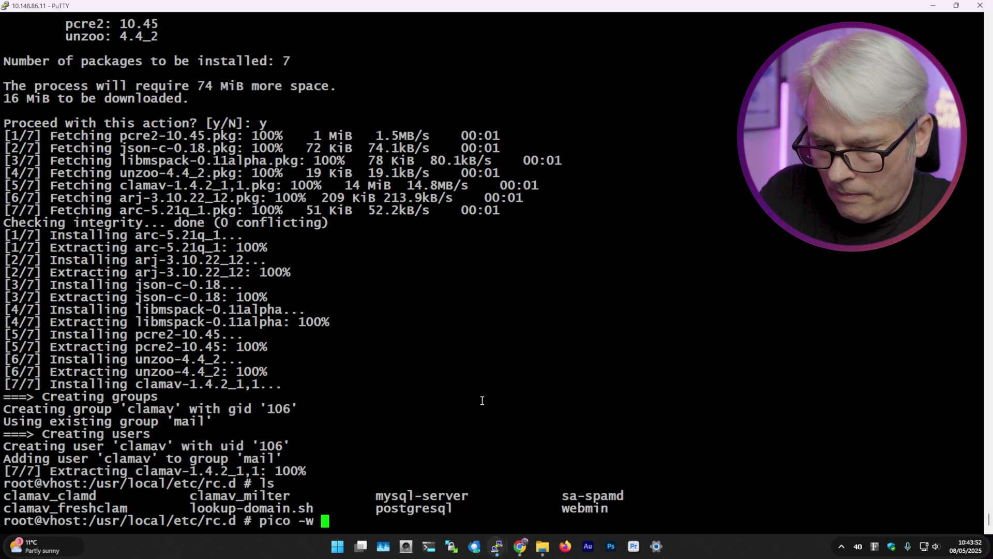
type("c")
key("Tab")
type("clamd")
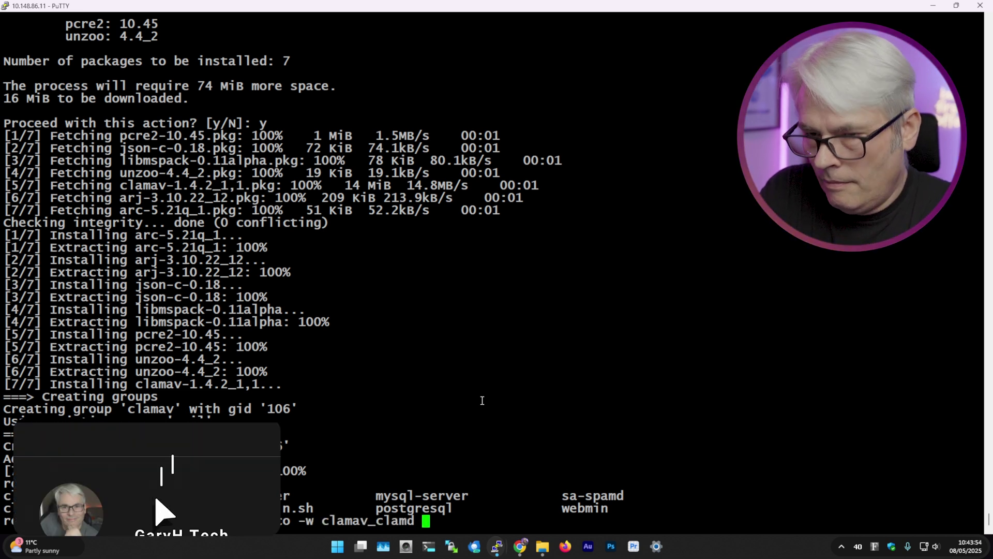
key("Return")
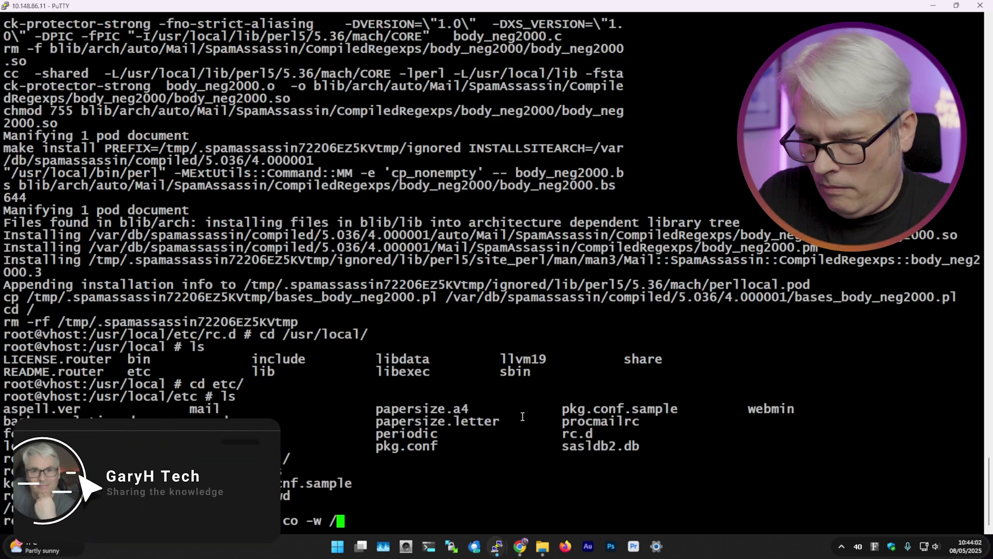
type("etc/rc.conf")
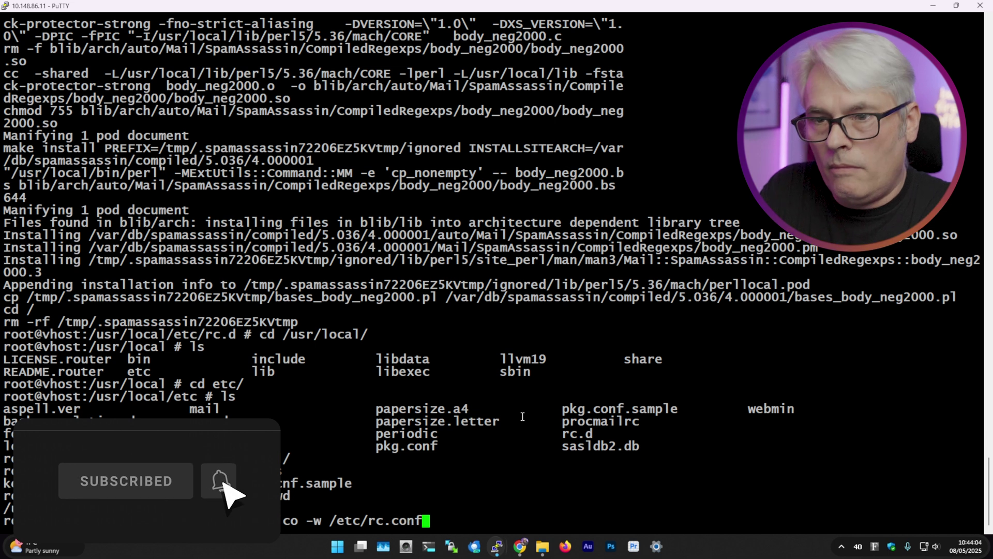
key("Return")
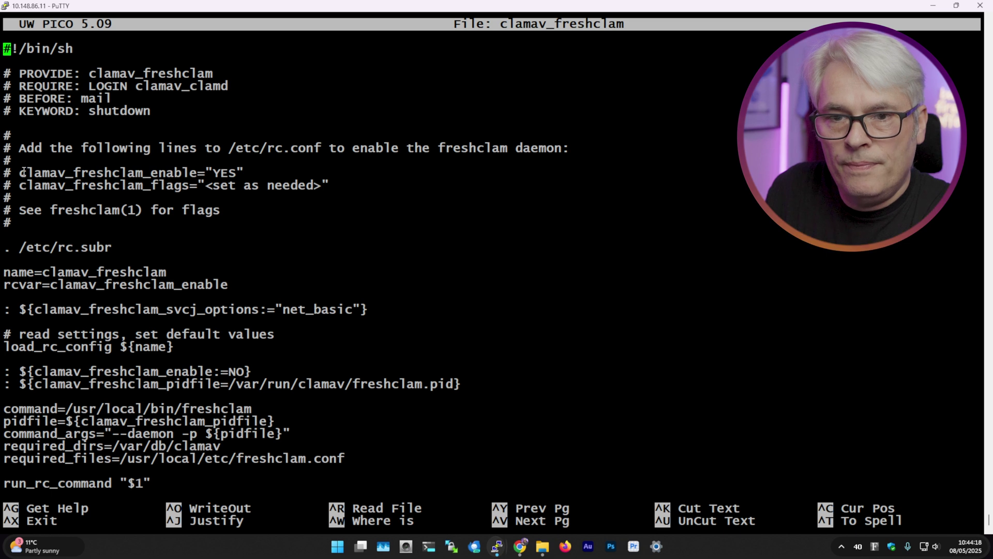
left_click_drag(20, 172, 243, 173)
key("ctrl+c")
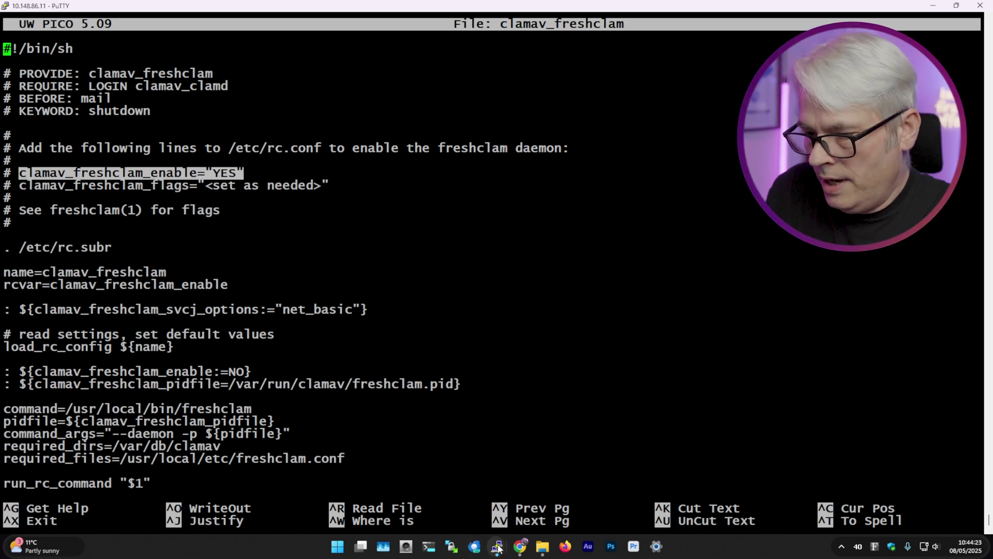
Paste the freshclam enable line into /etc/rc.conf and save the file.
mouse_move(497, 547)
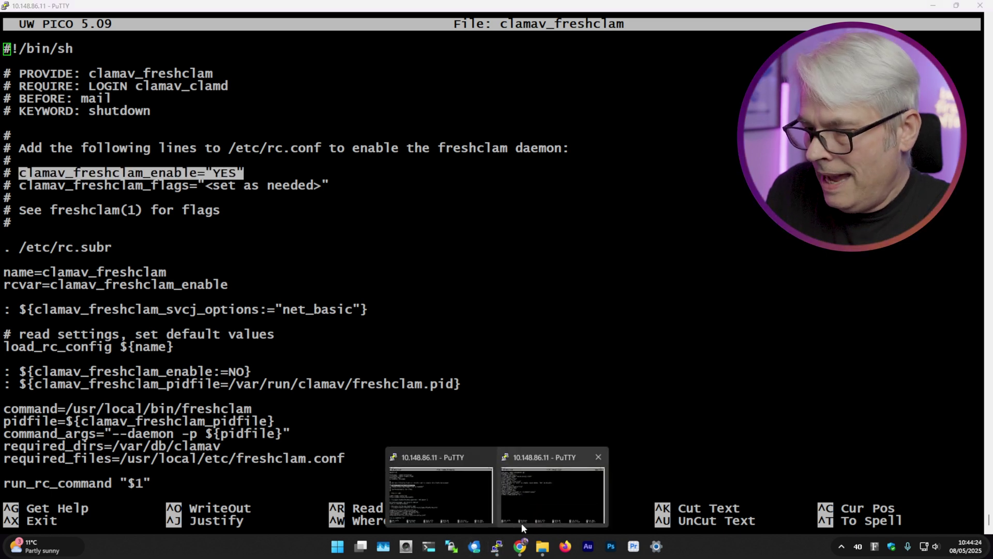
left_click(521, 523)
key("Return")
right_click(394, 419)
key("ctrl+x")
key("y")
key("Return")
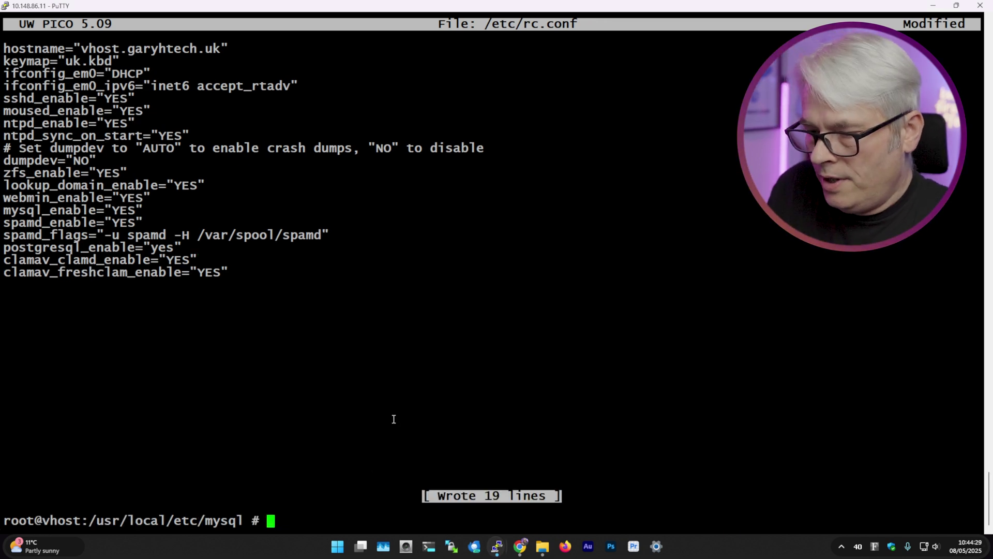
left_click(520, 546)
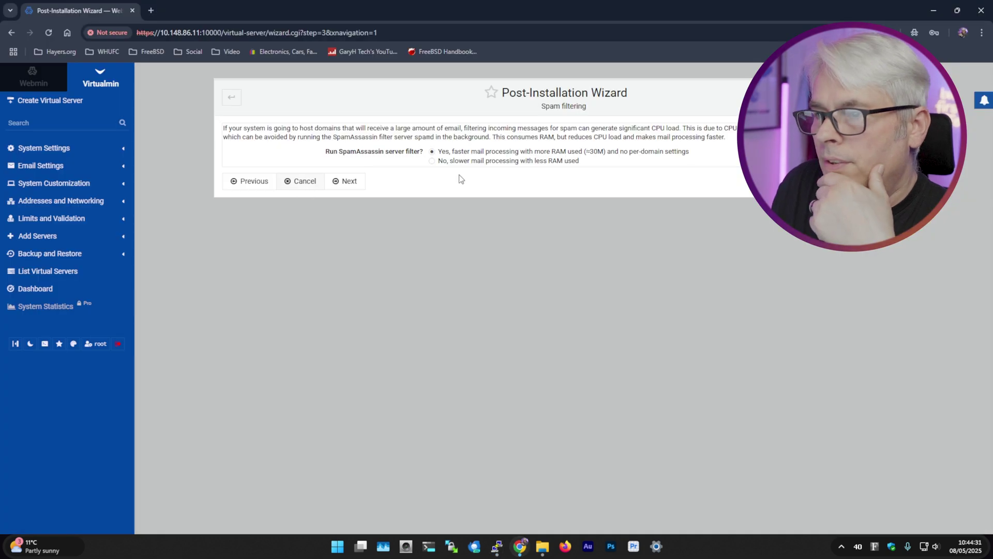
Accept spam filtering, initialize the PostgreSQL database under Webmin's Un-used Modules, then return to Virtualmin.
left_click(341, 182)
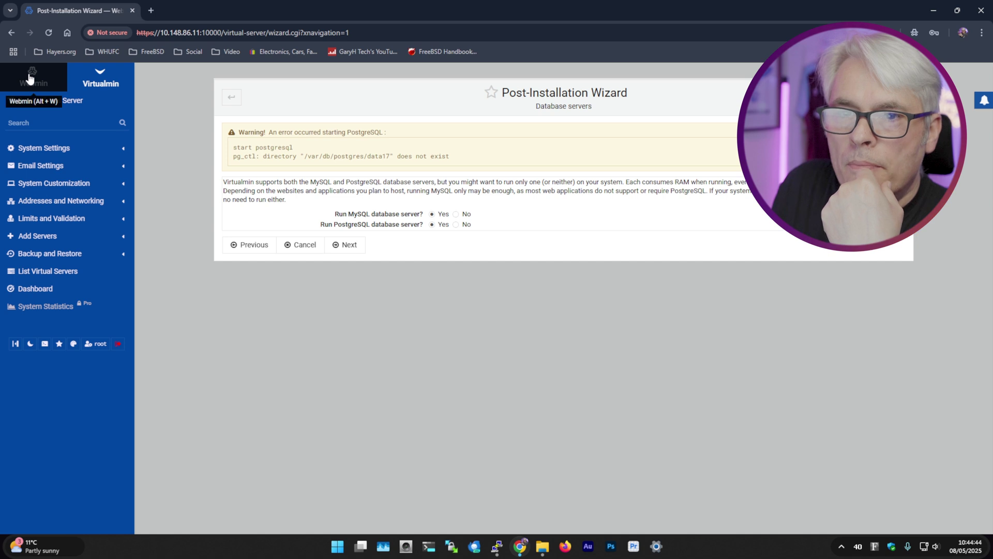
left_click(29, 77)
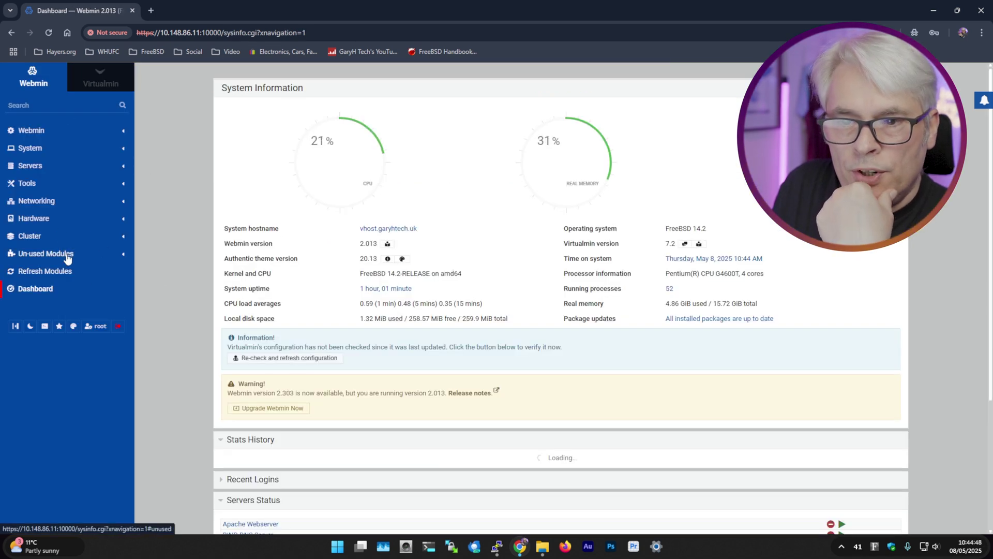
left_click(68, 256)
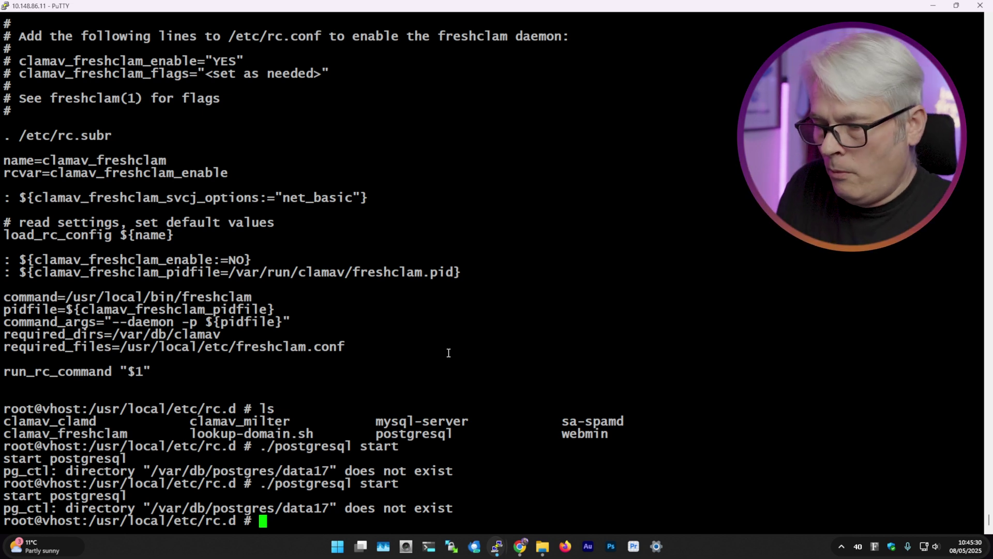
left_click(520, 546)
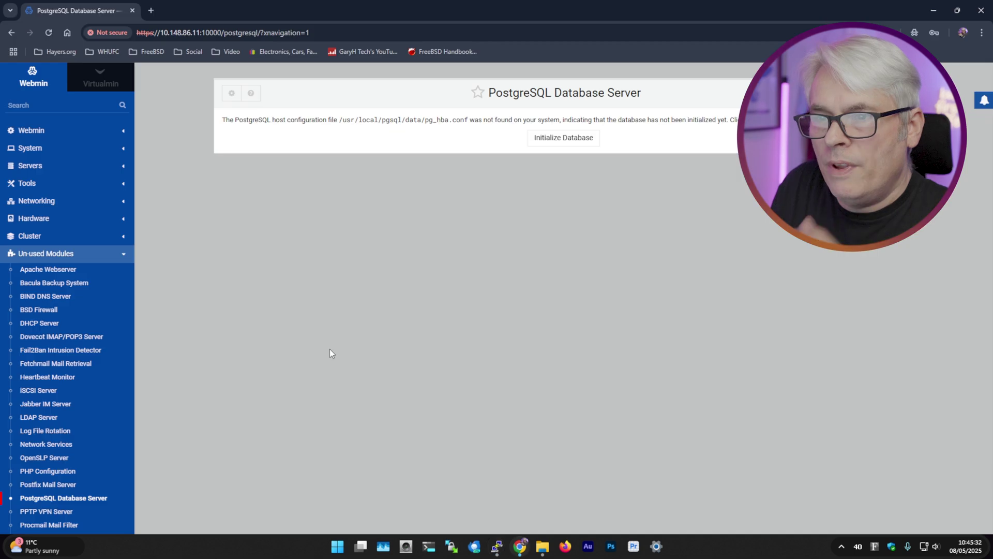
left_click(564, 138)
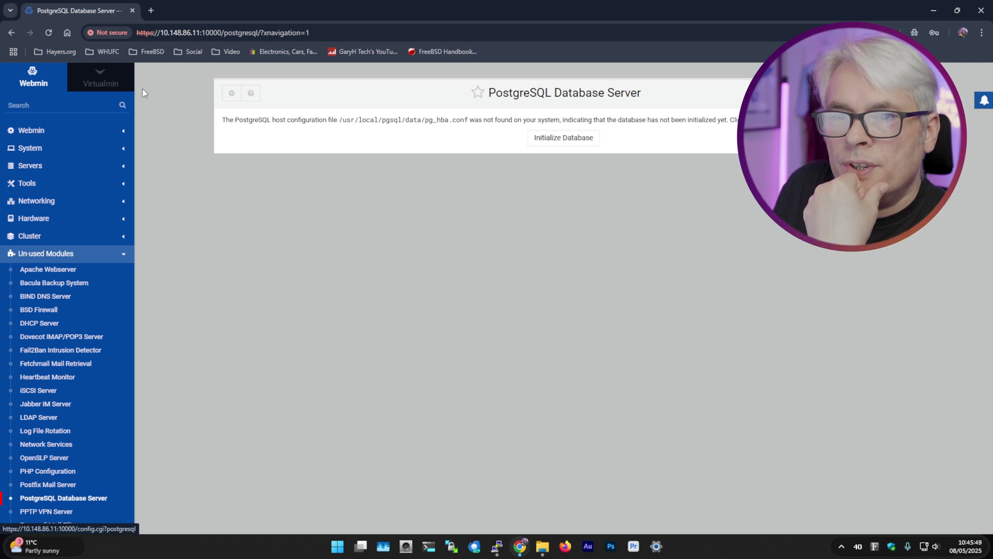
left_click(99, 82)
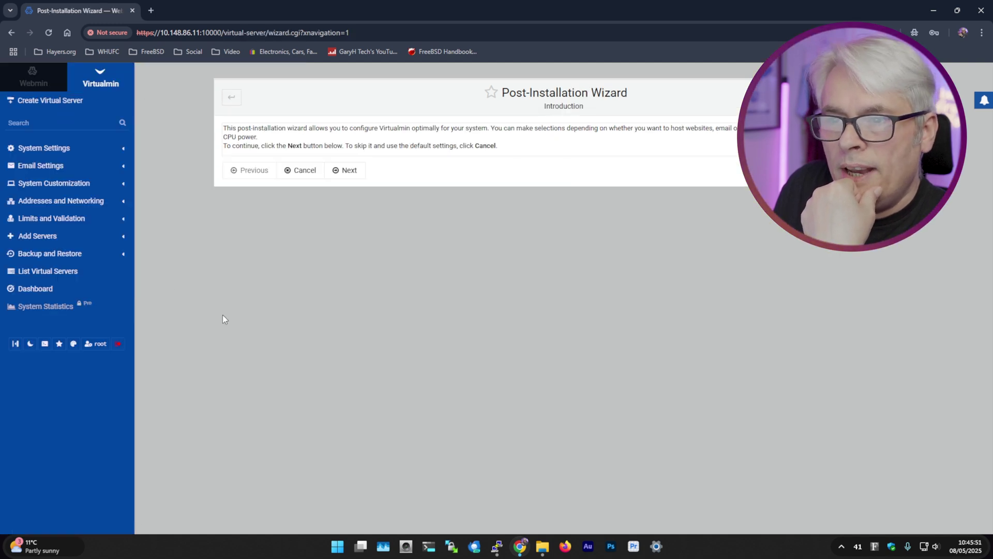
Start the post-installation wizard and accept the settings of its first steps.
left_click(361, 179)
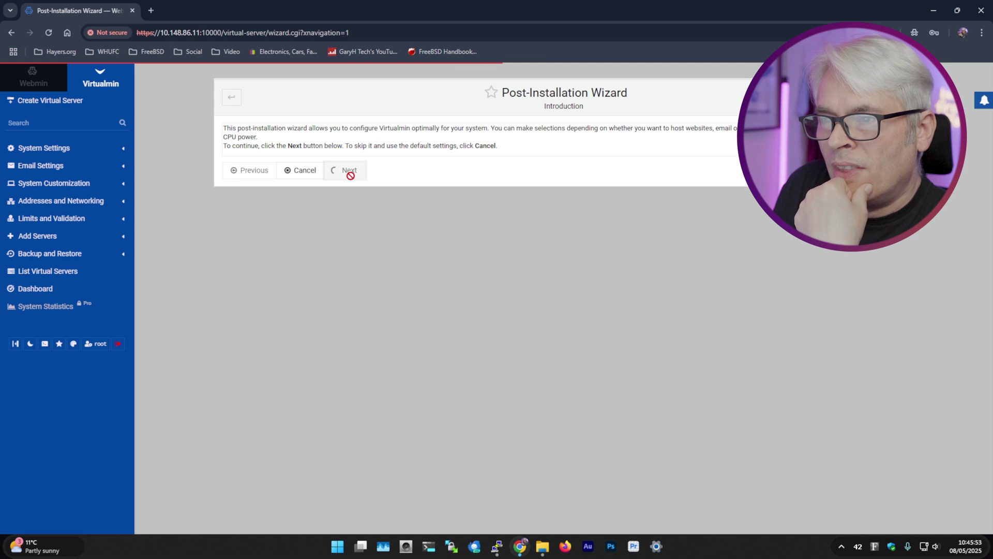
left_click(347, 192)
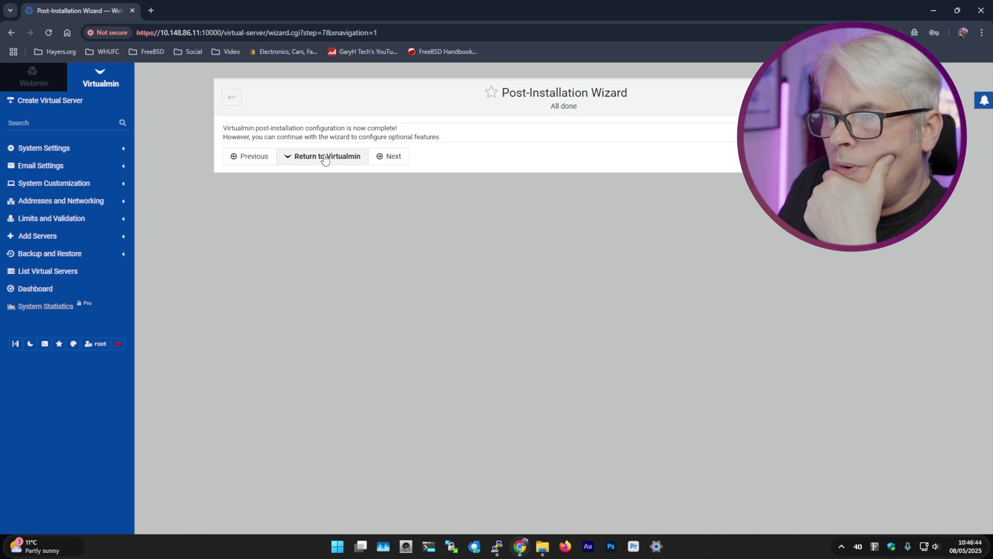
left_click(390, 156)
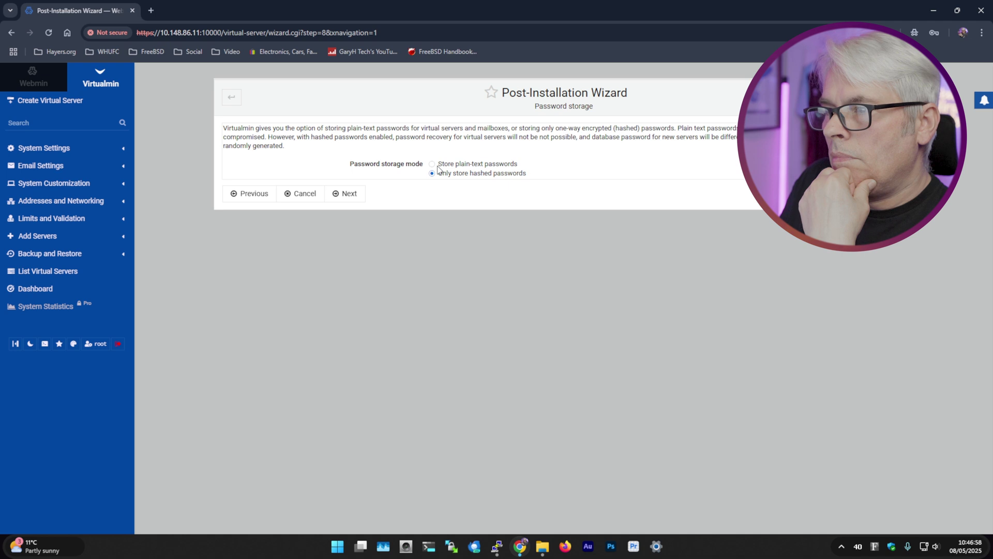
Choose plain-text password storage and accept the huge MySQL database size.
left_click(432, 164)
left_click(432, 174)
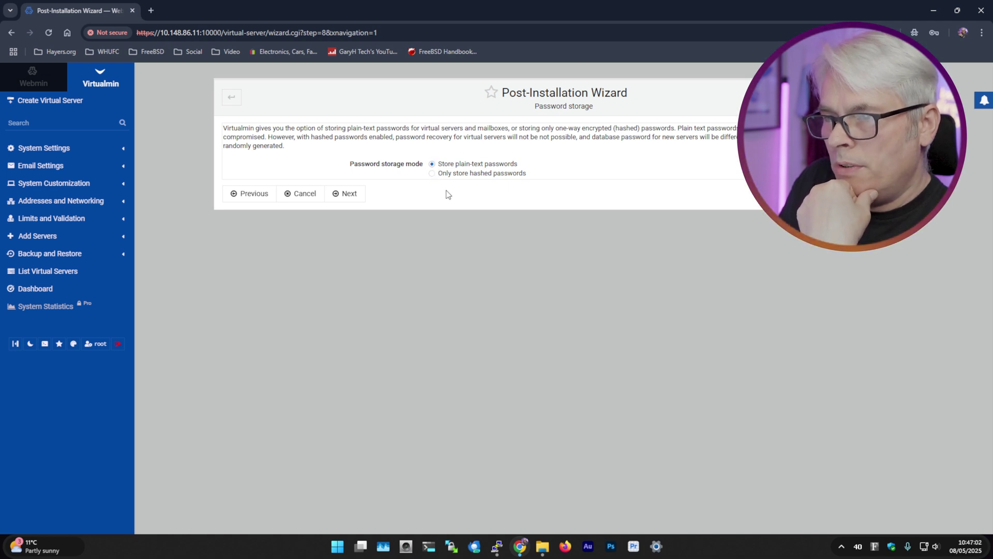
left_click(344, 195)
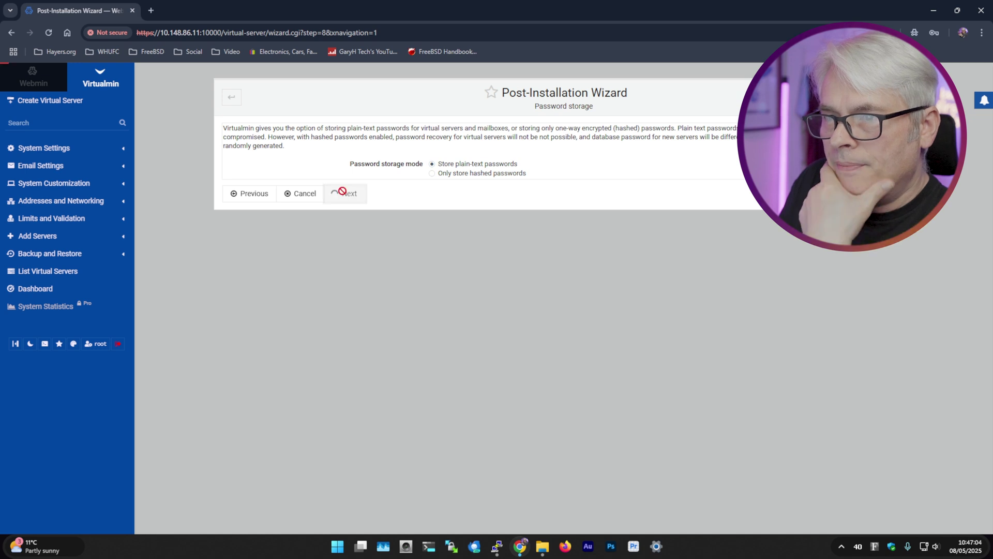
left_click(343, 203)
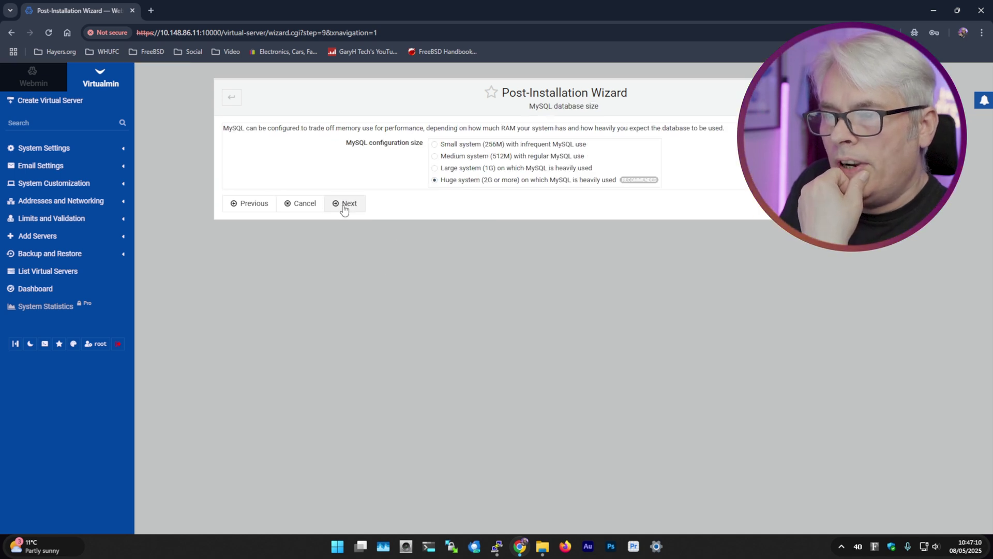
mouse_move(497, 547)
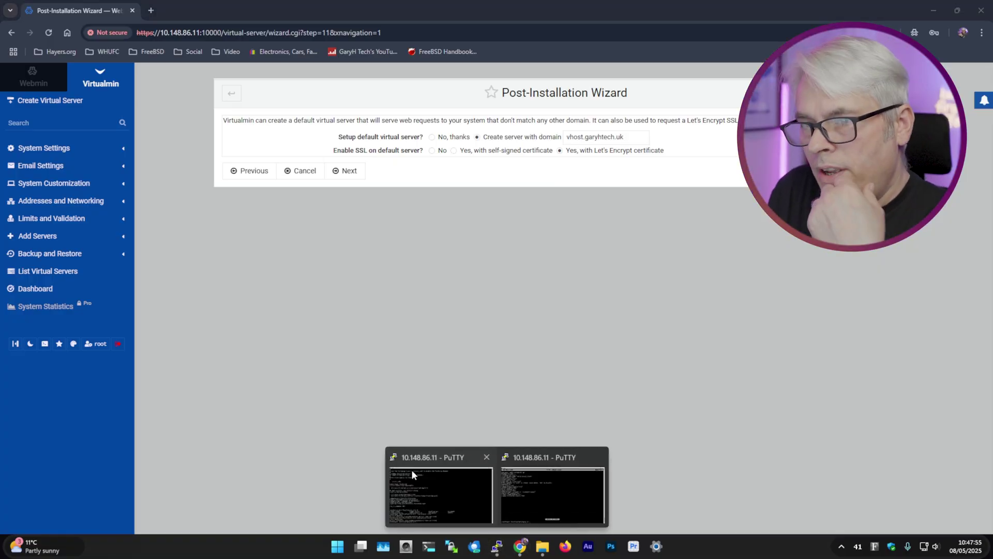
left_click(412, 470)
Run 'pkg install postfix nginx apache24' in the PuTTY shell.
type("pkg install ")
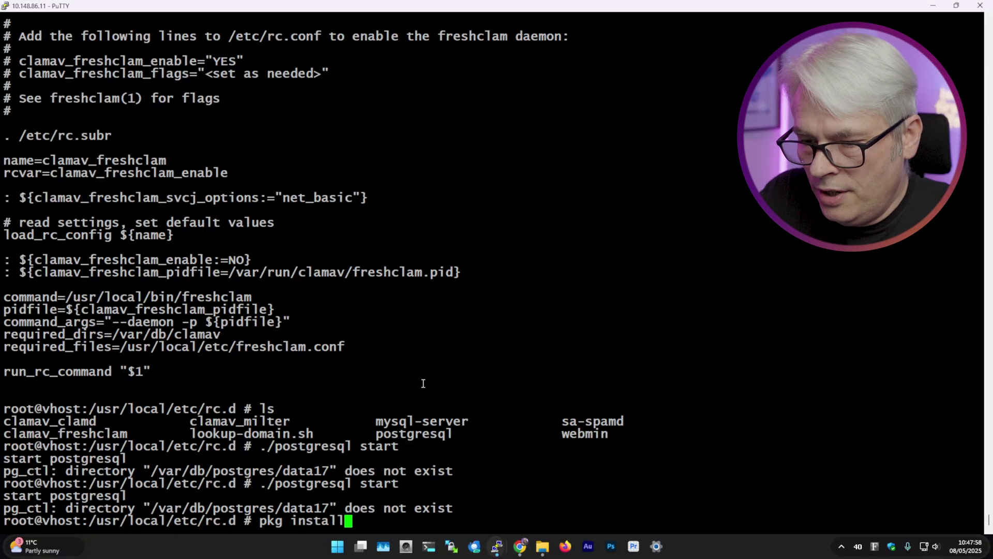
type("postfix ng")
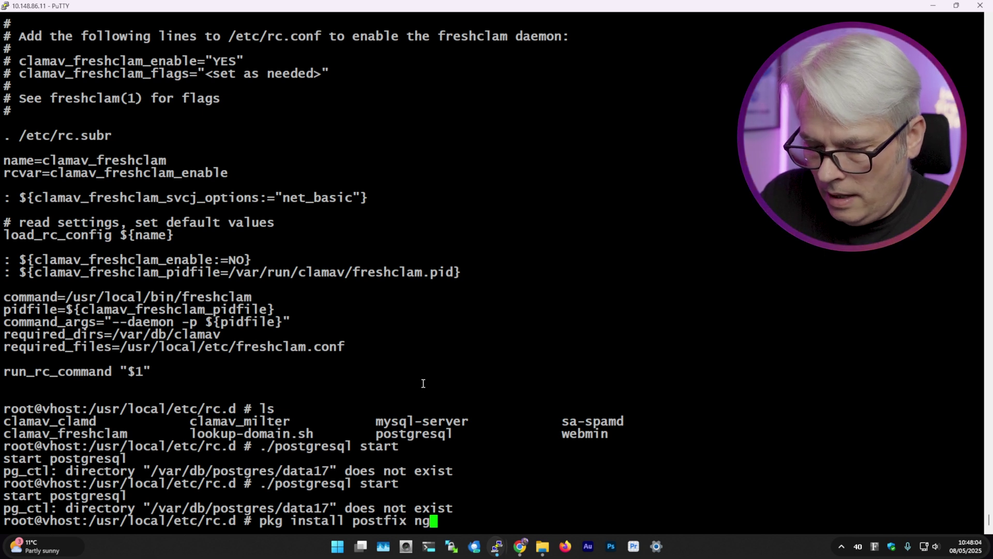
type("inx apache")
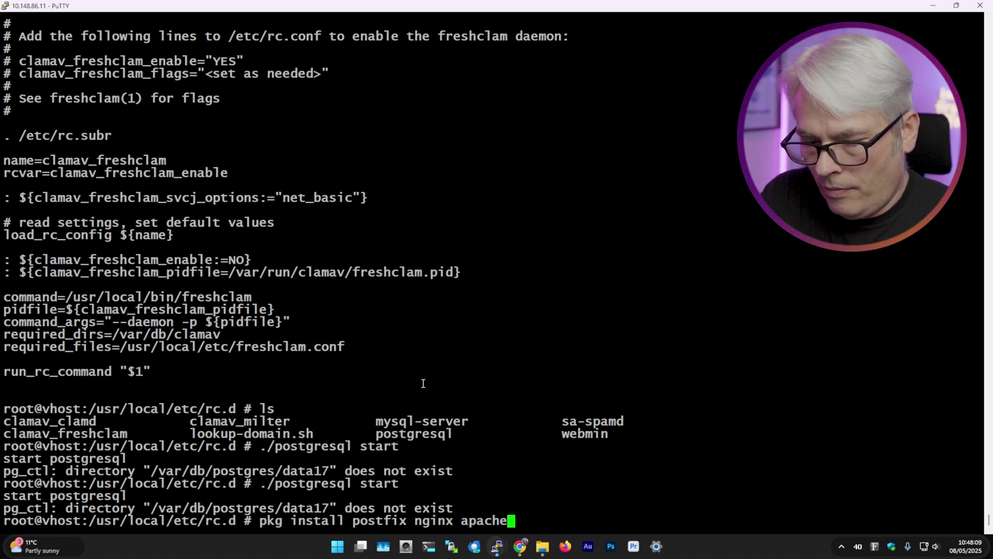
type("24")
key("Return")
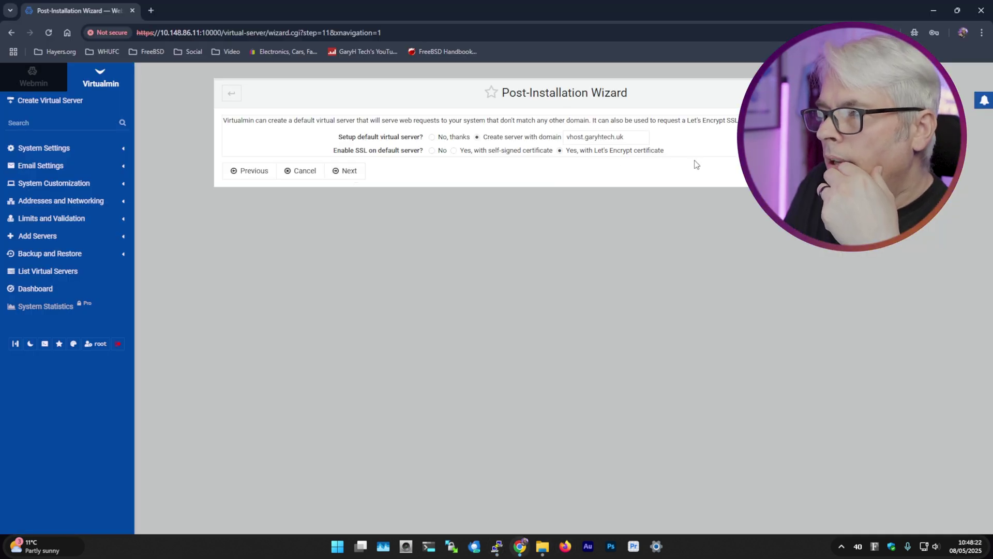
Finish the wizard, then view the default server's Edit and Summary pages.
left_click(343, 172)
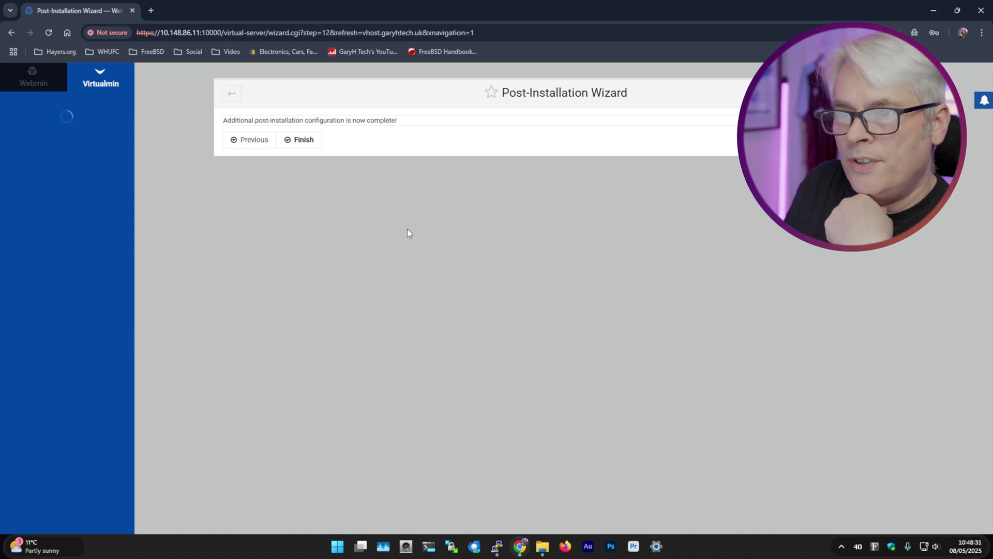
left_click(304, 139)
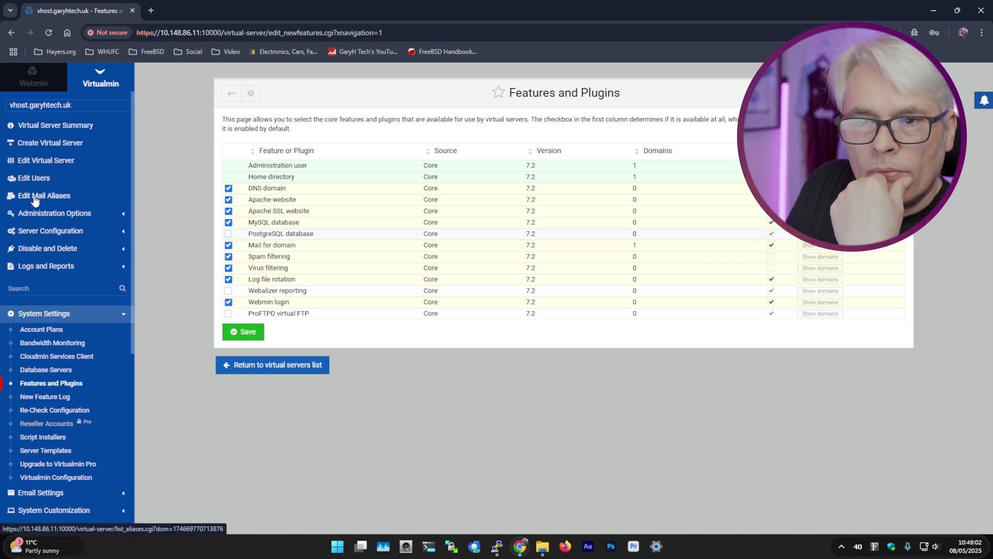
left_click(57, 161)
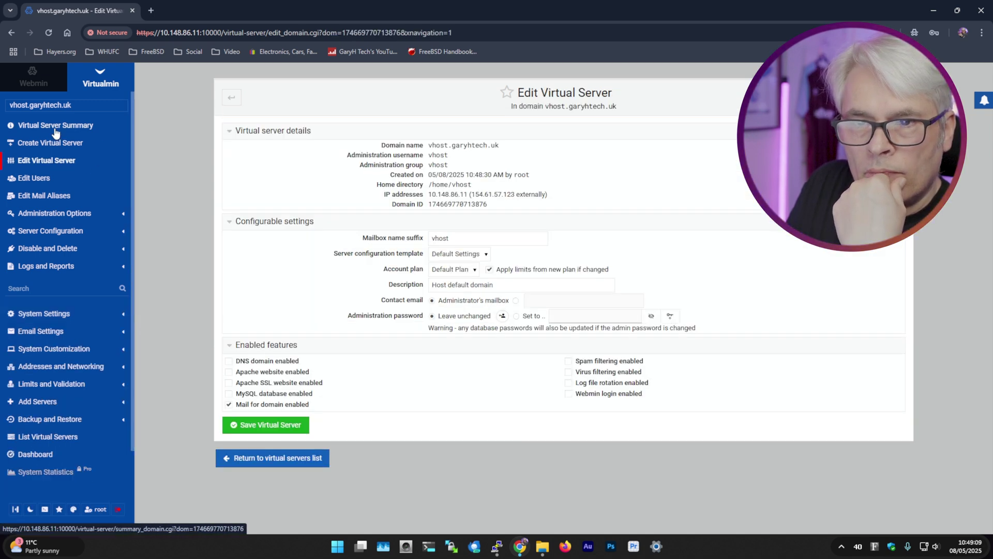
left_click(56, 126)
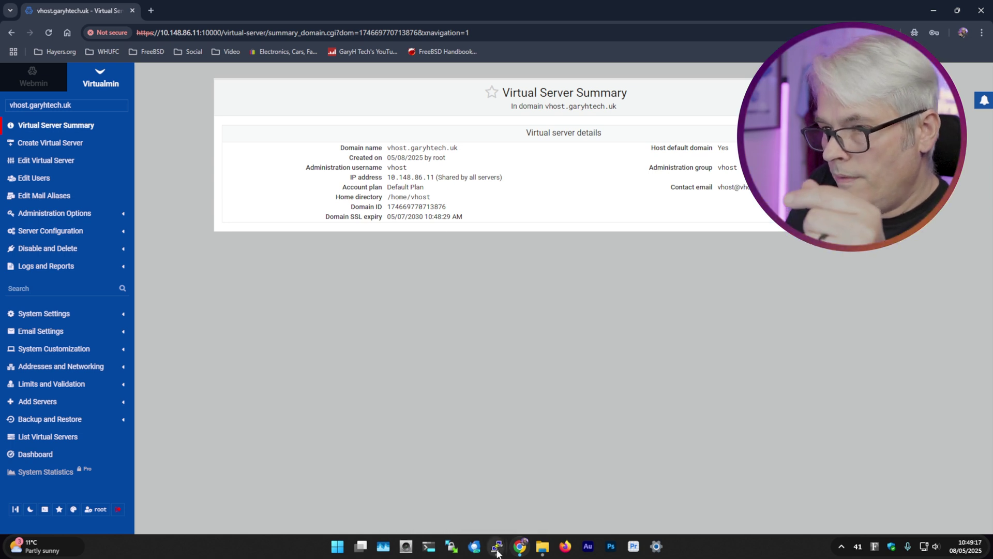
In PuTTY, run 'cd ../' to move up into the /home/vhost directory.
left_click(497, 549)
left_click(465, 500)
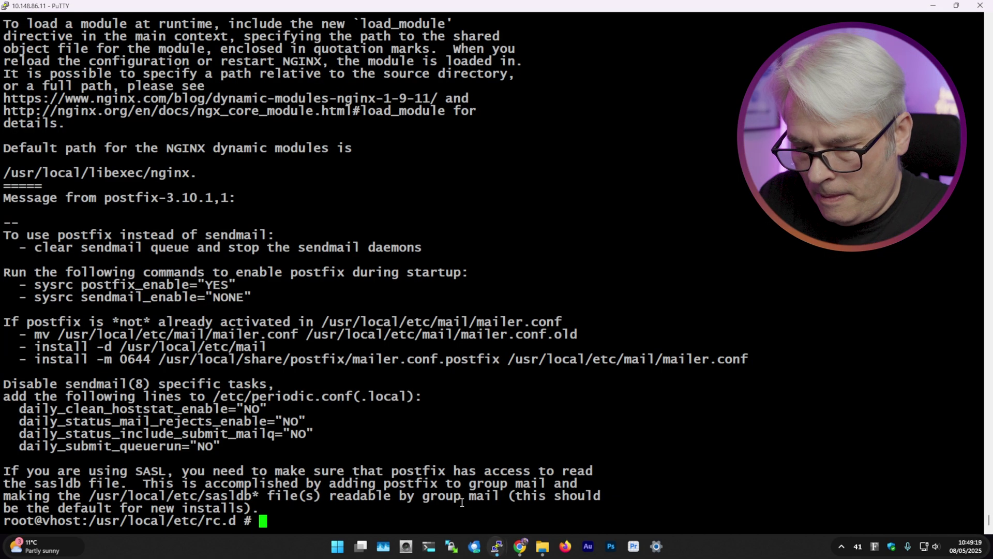
type("cd ../")
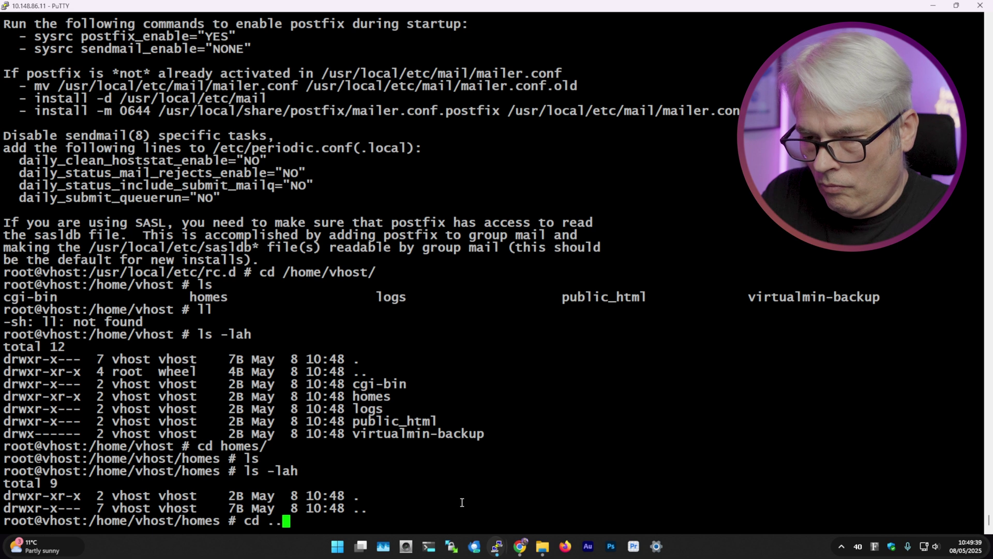
key("Return")
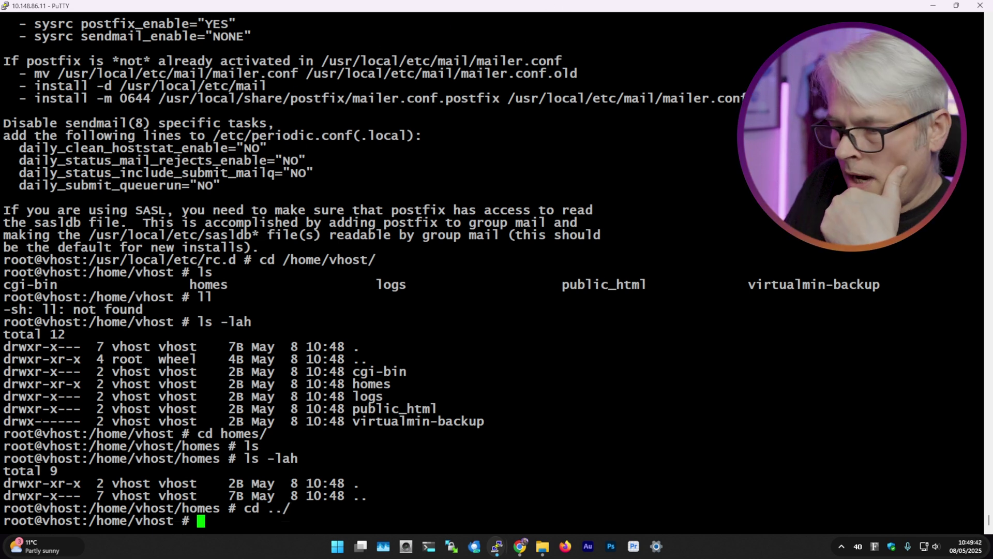
Expand Email Settings and re-check the configuration, which reports the BIND DNS server missing.
left_click(520, 546)
left_click(50, 331)
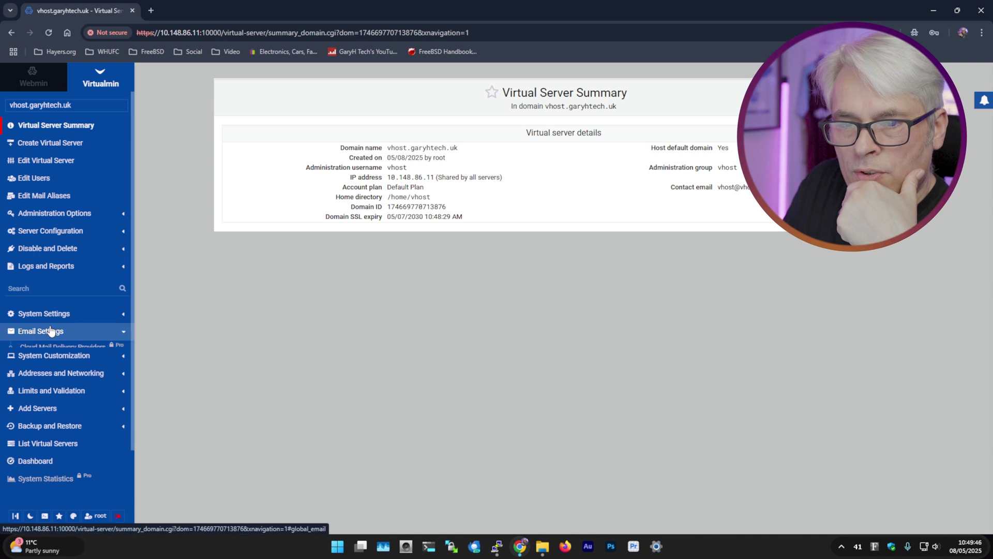
scroll(48, 233, "down", 3)
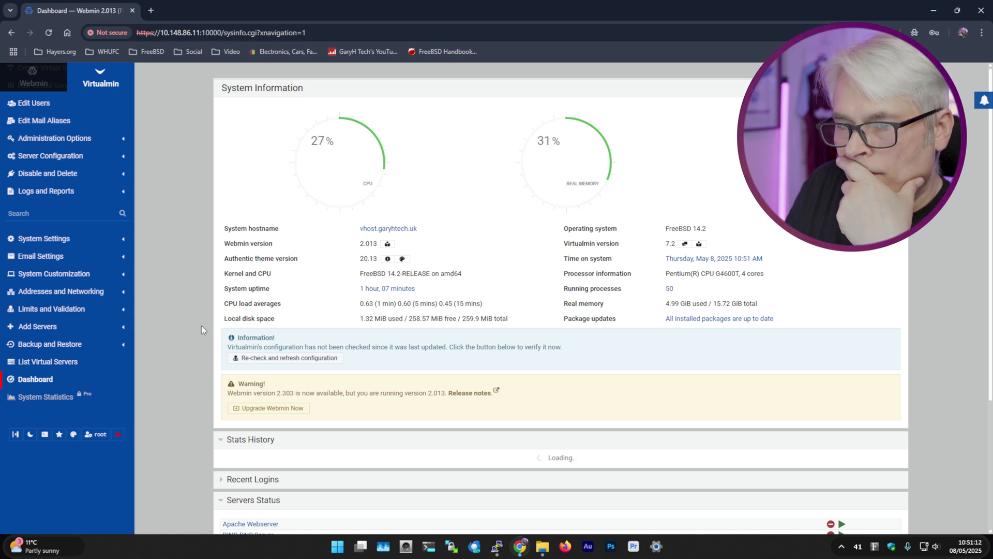
left_click(289, 357)
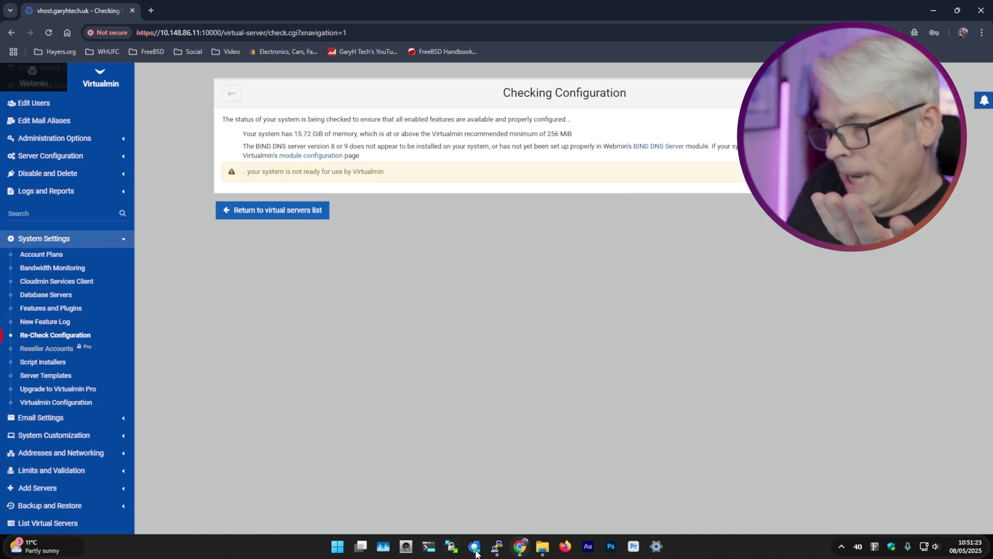
mouse_move(497, 546)
left_click(405, 470)
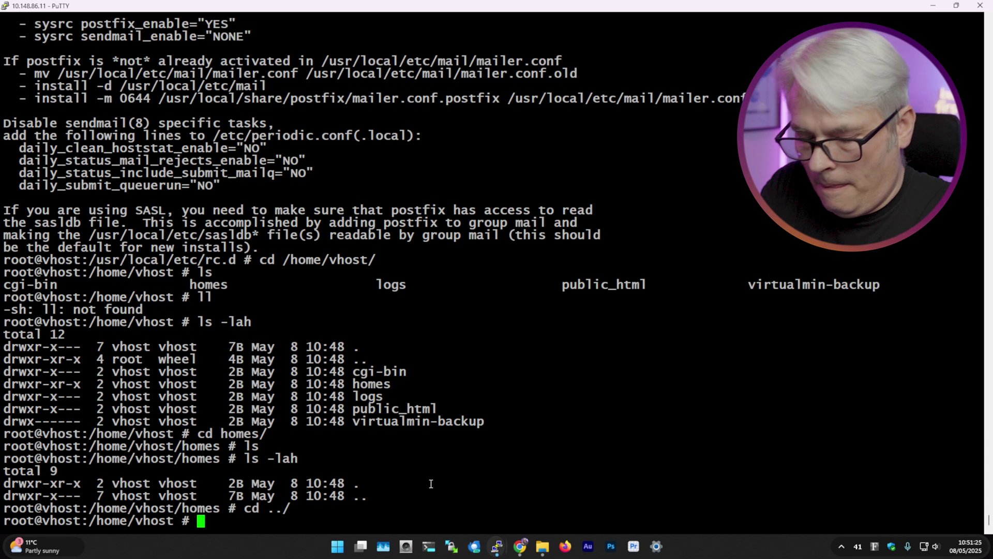
Copy bind920 from the DNS ports listing and install it with pkg install bind920.
double_click(56, 123)
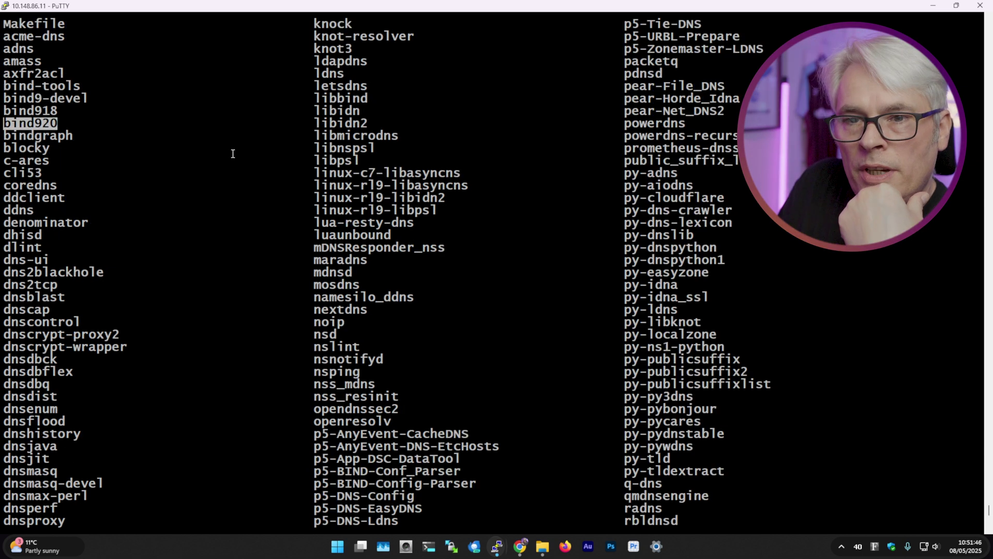
scroll(233, 154, "down", 14)
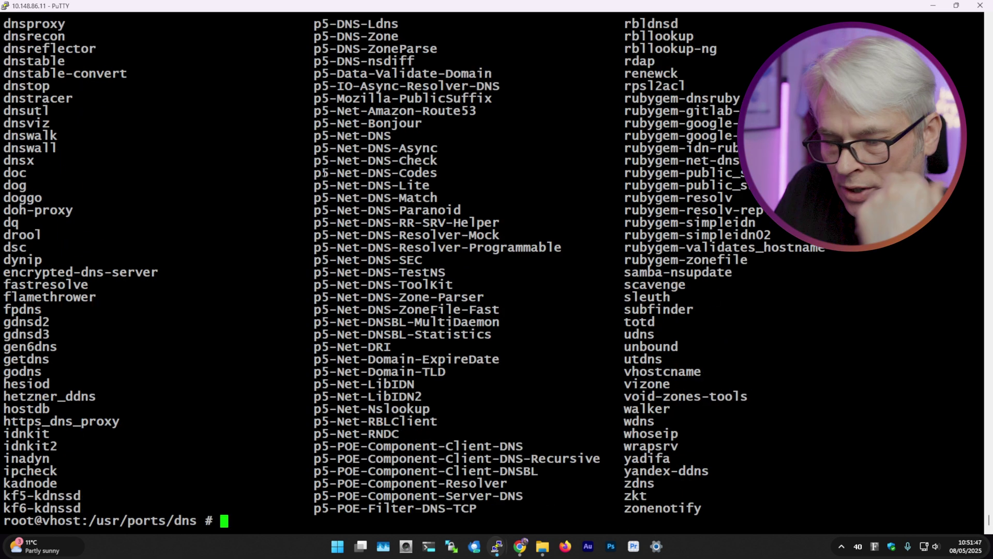
type("g install")
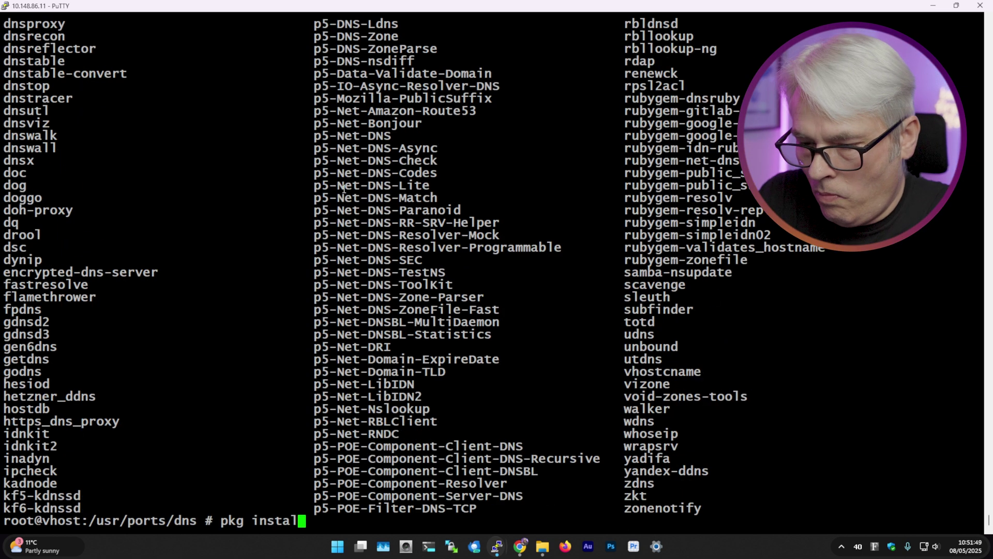
right_click(344, 188)
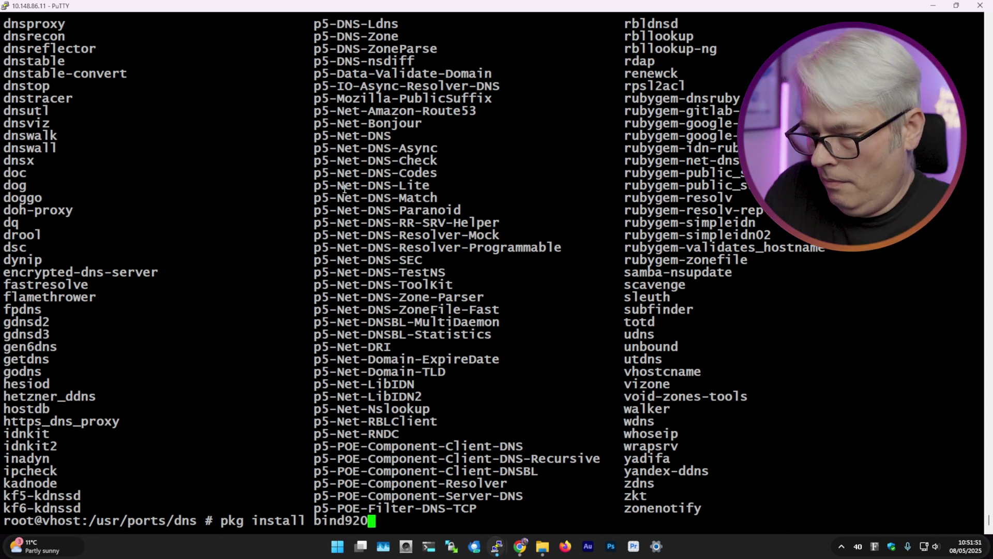
key("Return")
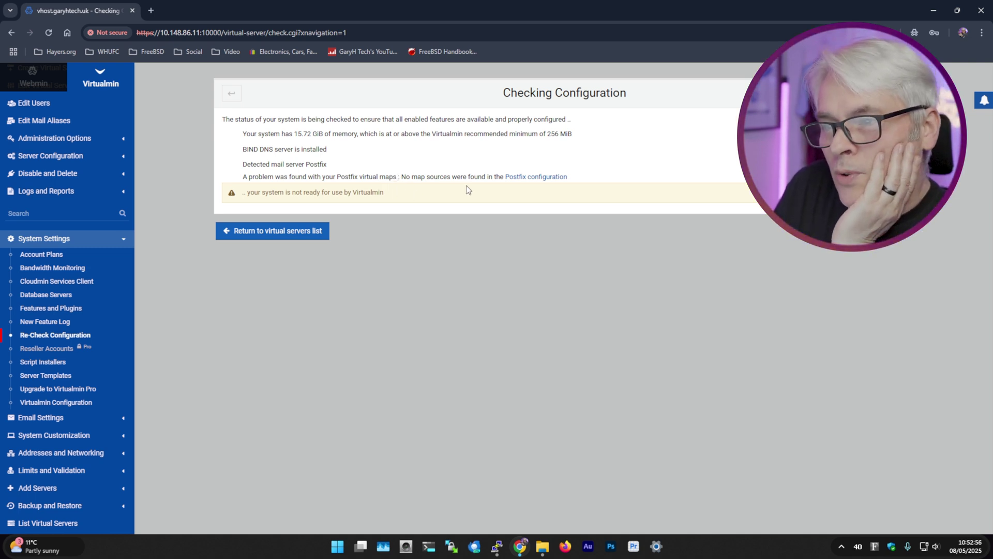
Set Postfix's virtual domain map to /usr/local/etc/postfix/virtual_maps, then save and apply.
left_click(535, 178)
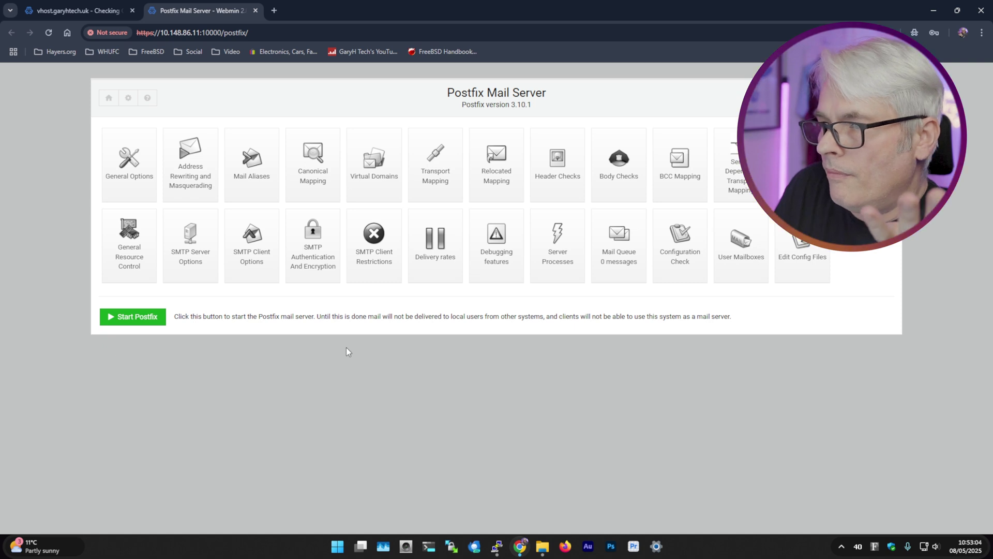
left_click(89, 11)
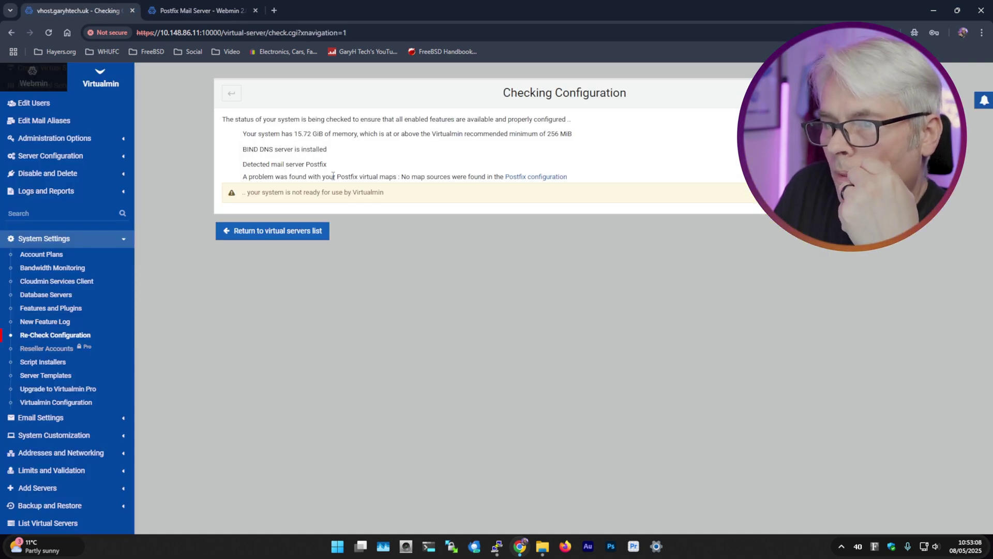
left_click(213, 10)
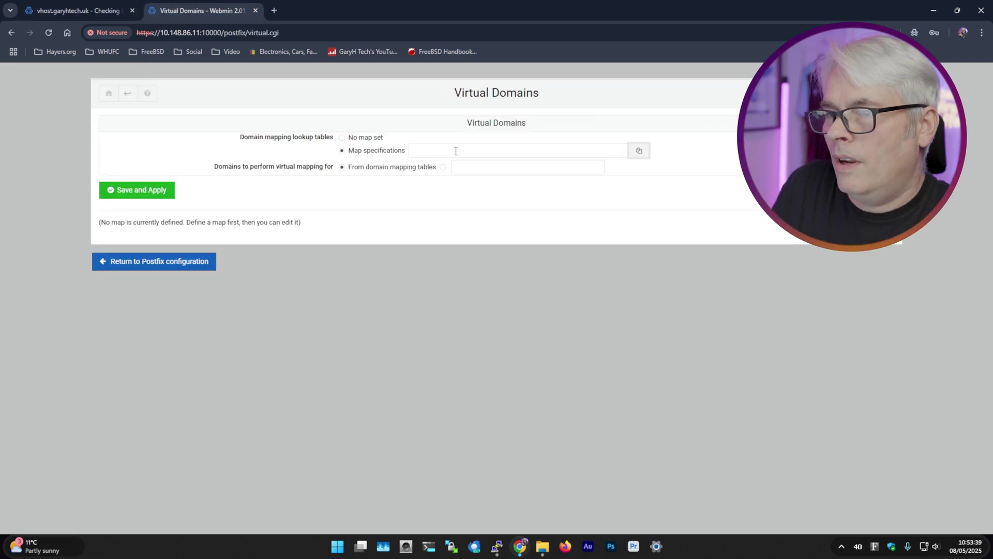
left_click(477, 146)
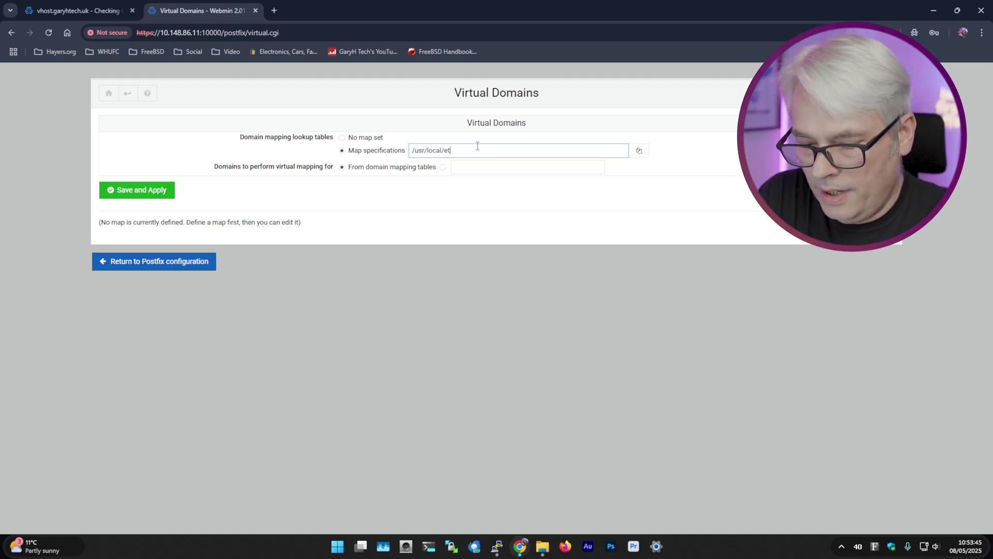
type("/usr/local/etc/postf")
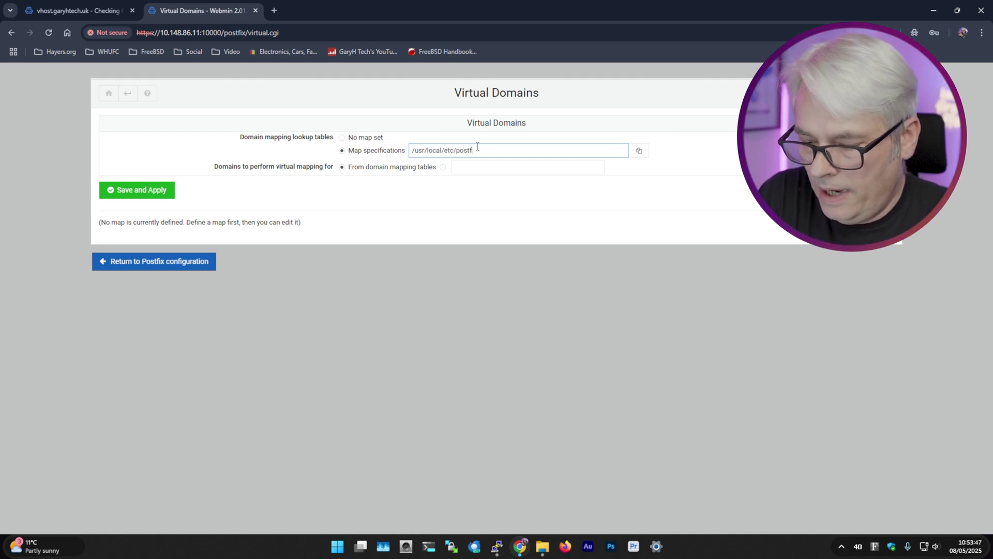
type("ix")
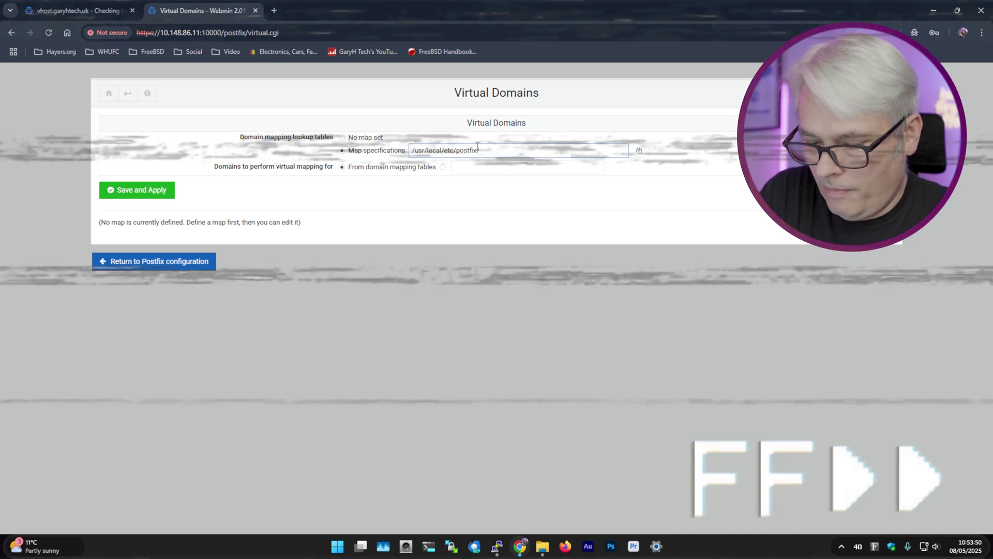
type("/virtual_maps")
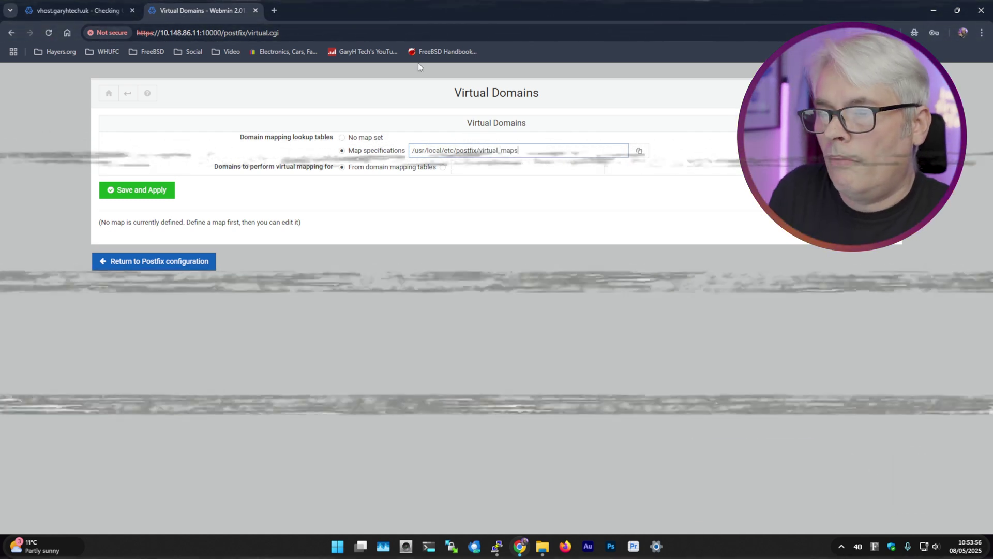
key("Return")
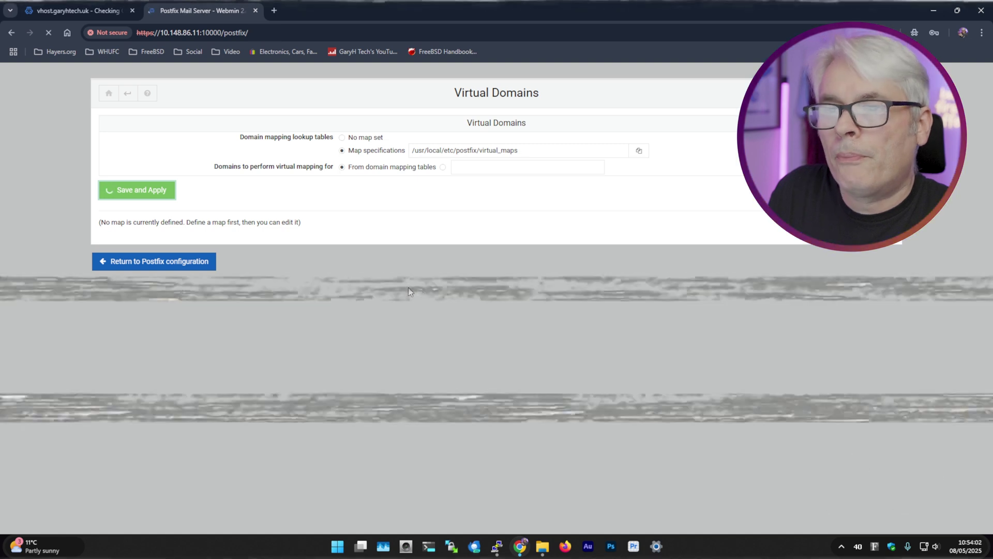
Return to the virtual servers list and re-run Virtualmin's configuration check.
left_click(103, 11)
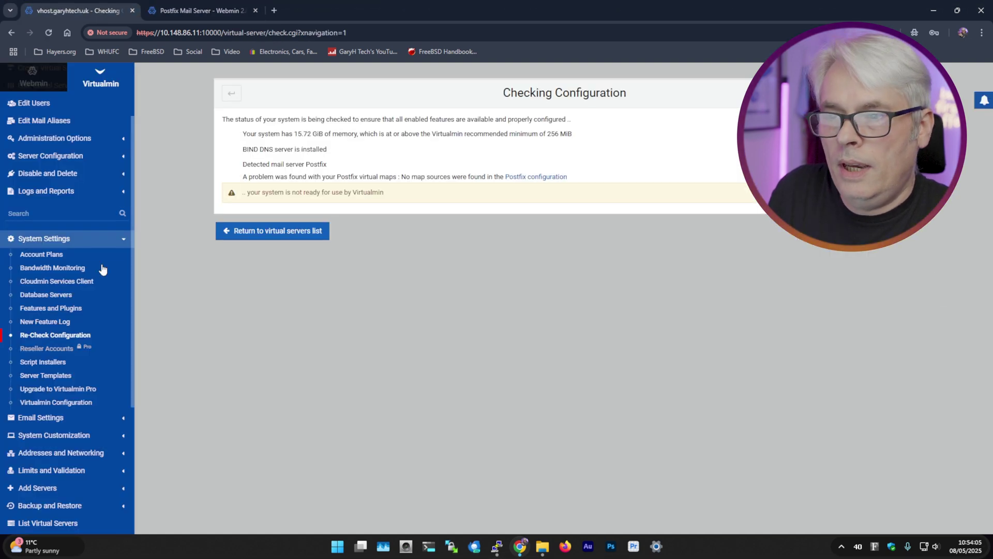
left_click(294, 233)
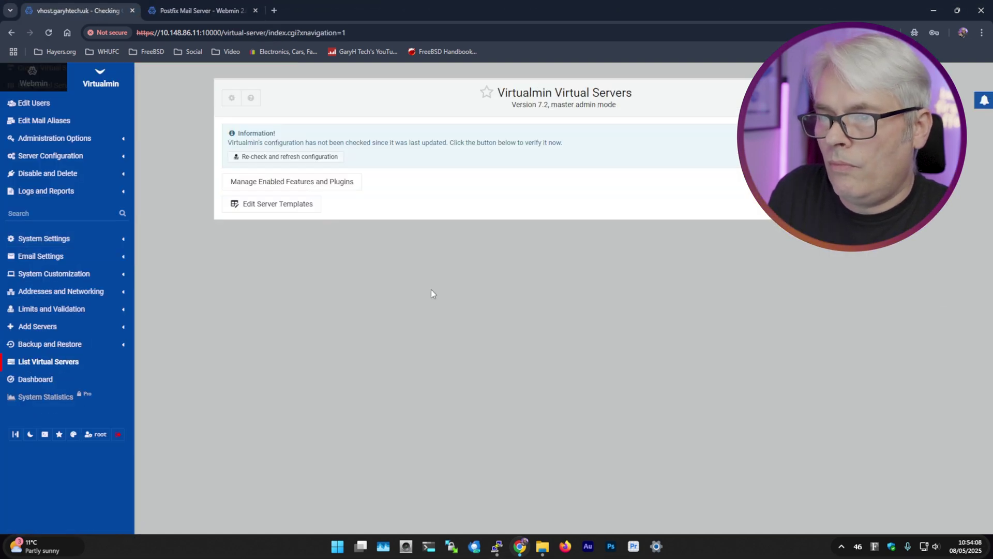
left_click(294, 157)
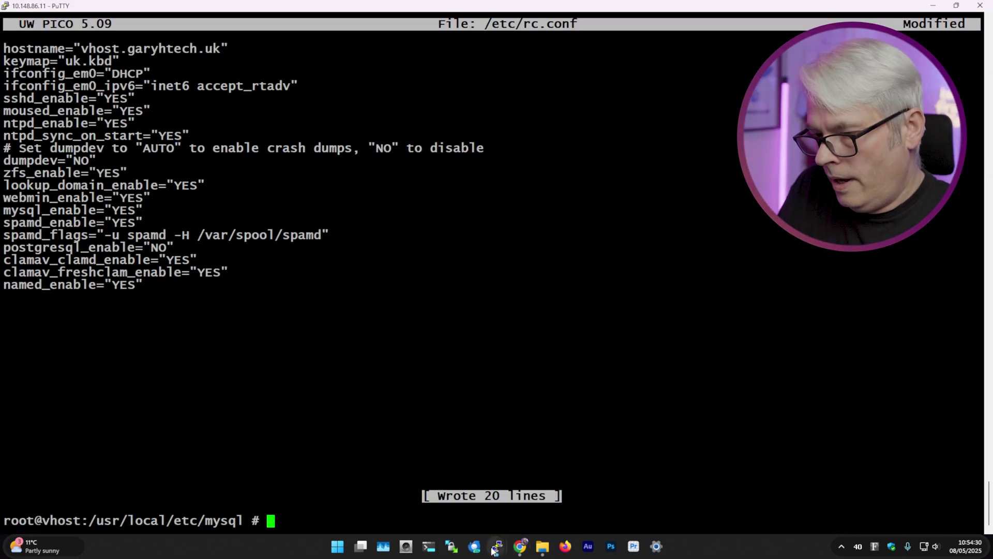
Change into /usr/local/etc/postfix and list its files.
mouse_move(497, 546)
left_click(470, 484)
type("cd /usr/l")
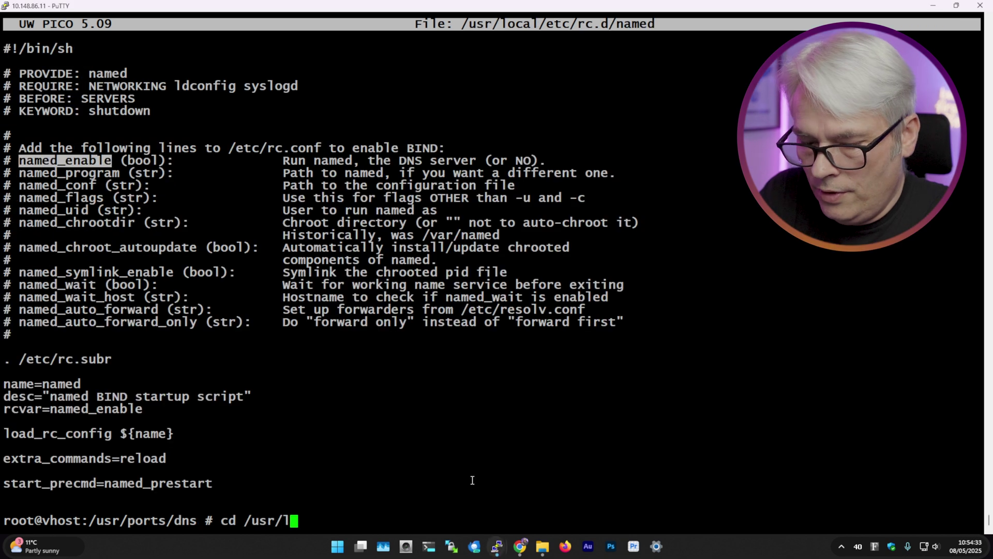
type("ocal/etc/post")
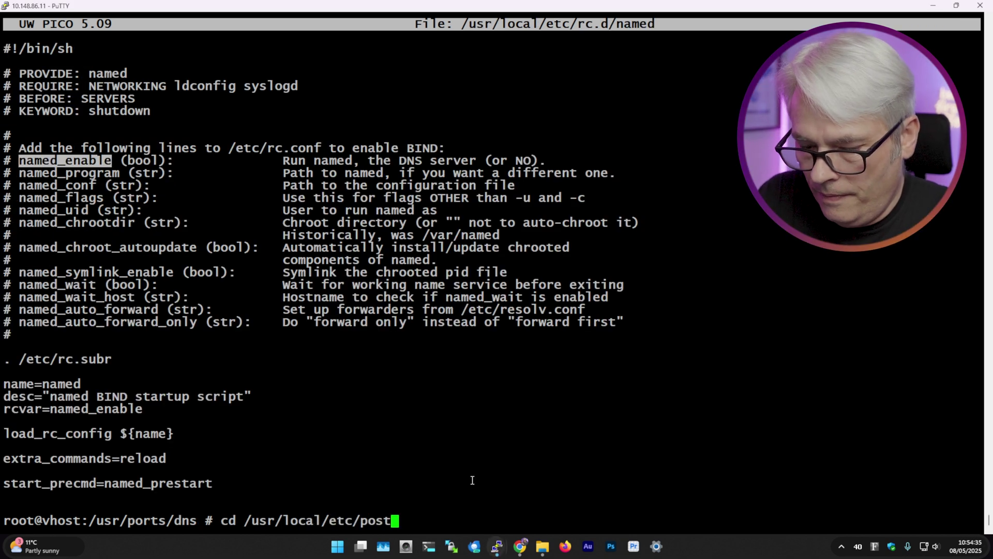
key("Tab")
key("Return")
type("ls")
key("Return")
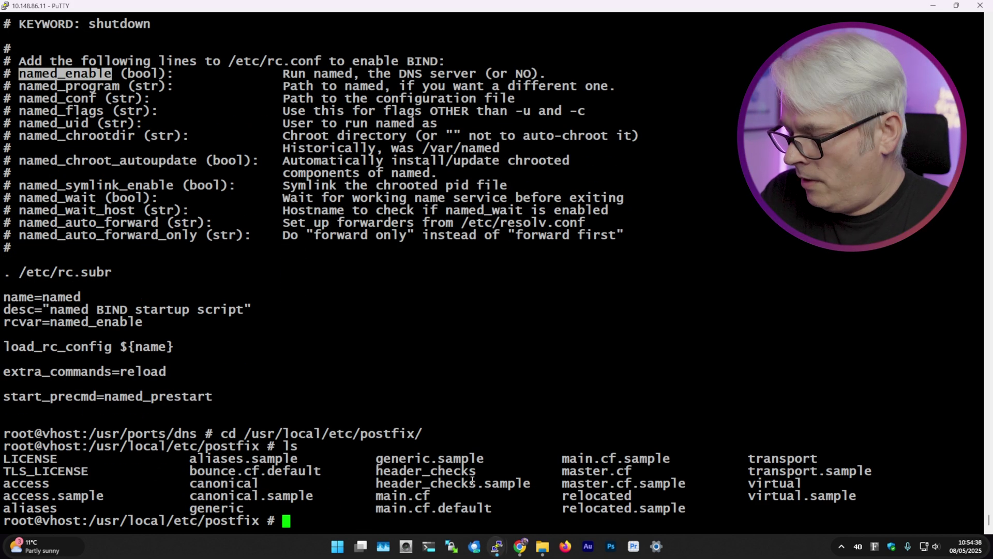
Open the virtual map file with 'pico -w virtual' and exit without changes.
type("pico -w virtual")
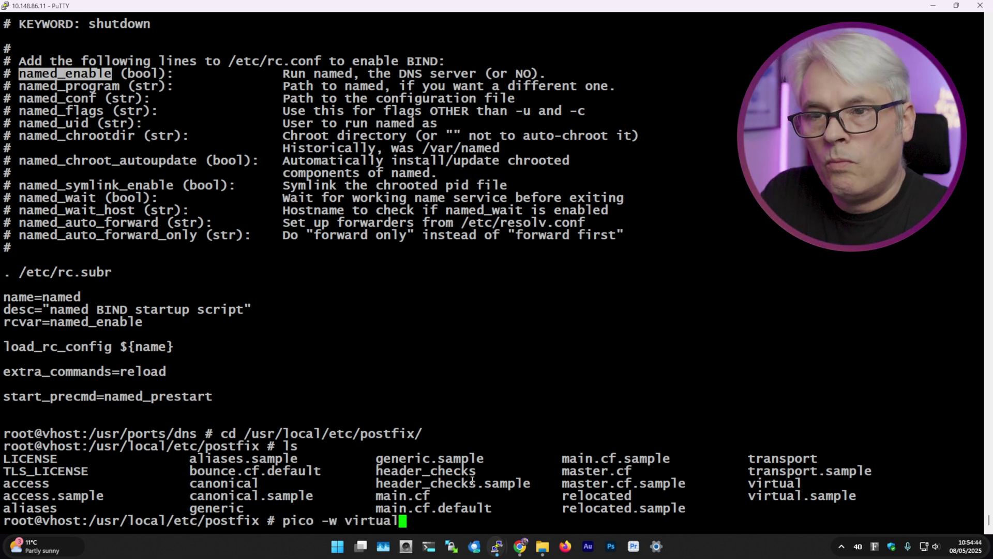
key("Return")
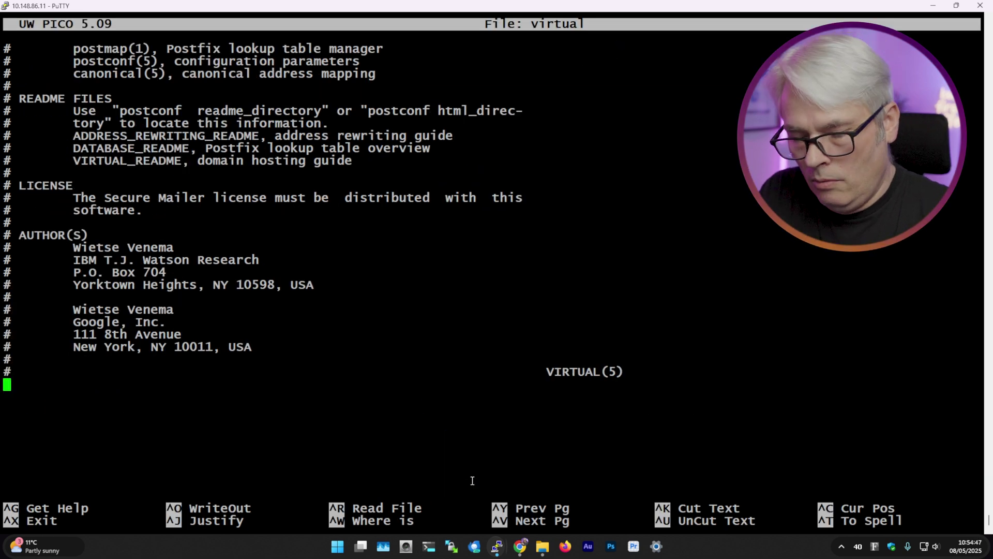
key("ctrl+x")
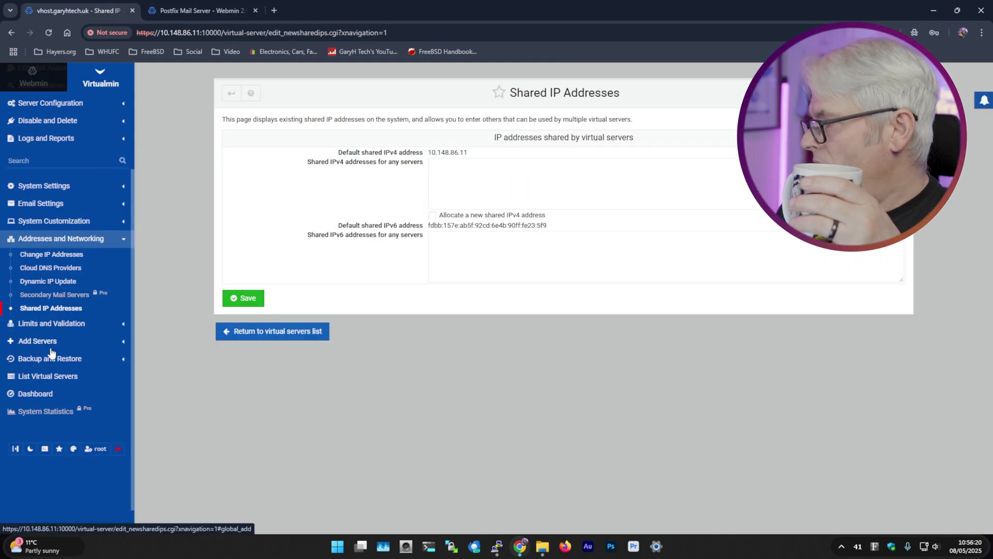
Submit the Create Virtual Server form for garyhtech.uk, which fails on missing virtual_alias_maps.
left_click(48, 376)
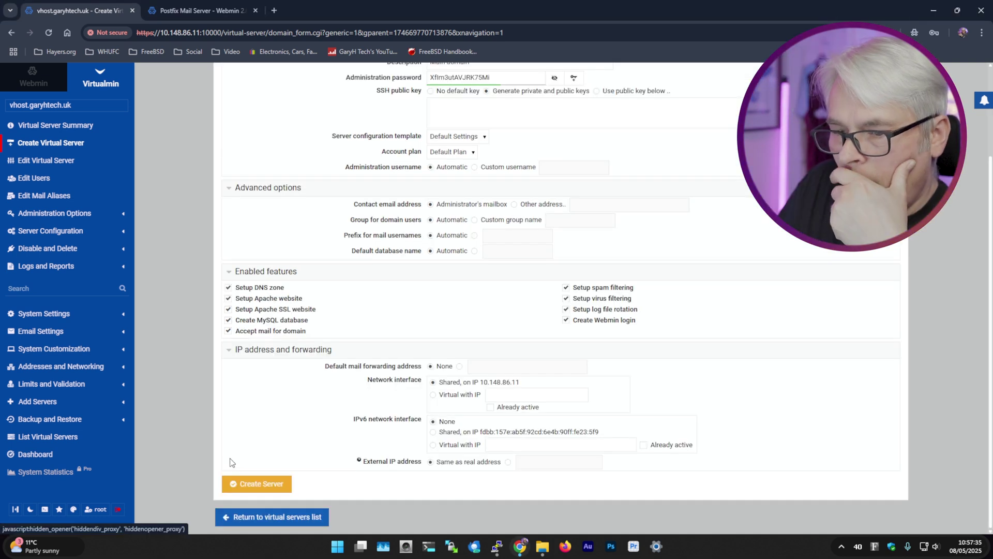
left_click(263, 486)
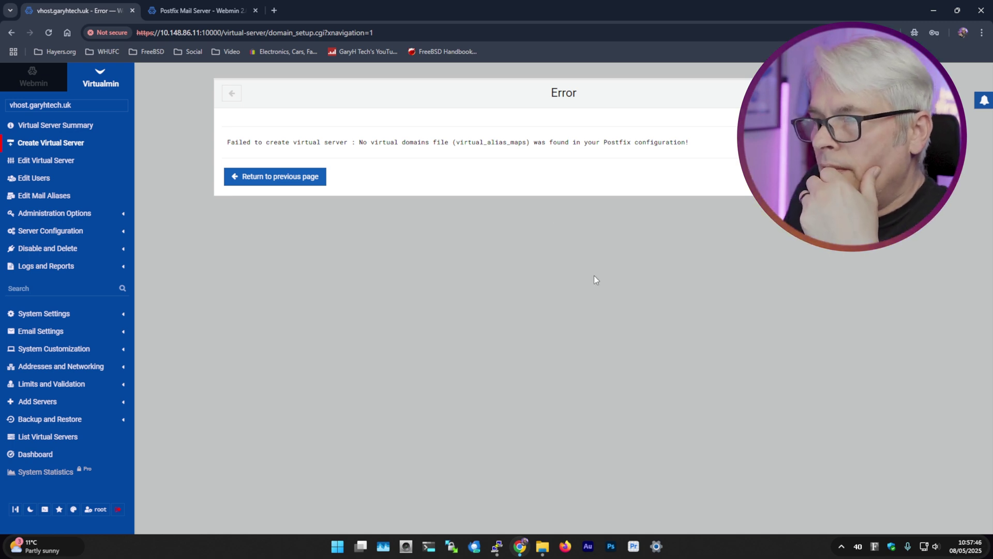
Copy 'virtual_alias_maps' from the error, switch to the Postfix config editor, and begin 'pico -w /u' in PuTTY.
right_click(511, 137)
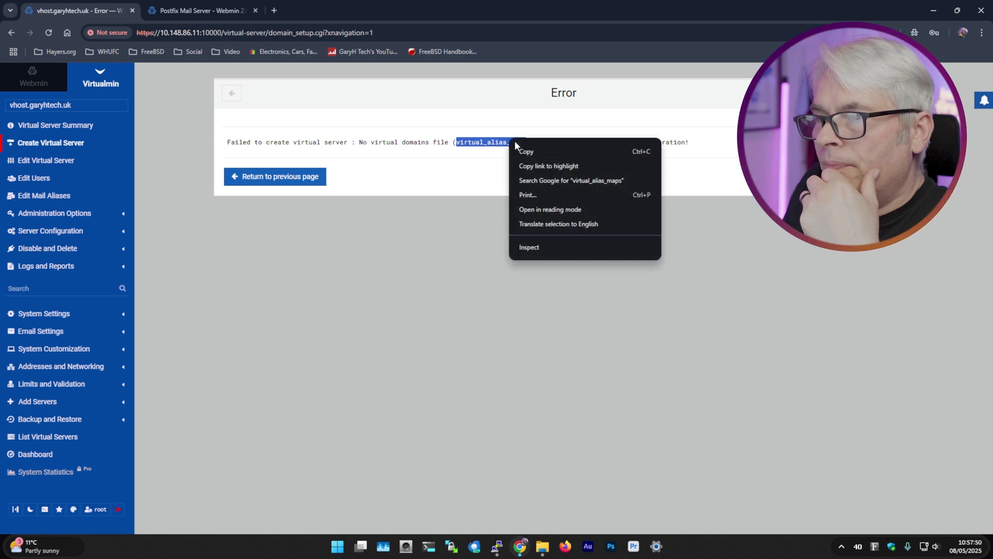
left_click(522, 143)
key("ctrl+Tab")
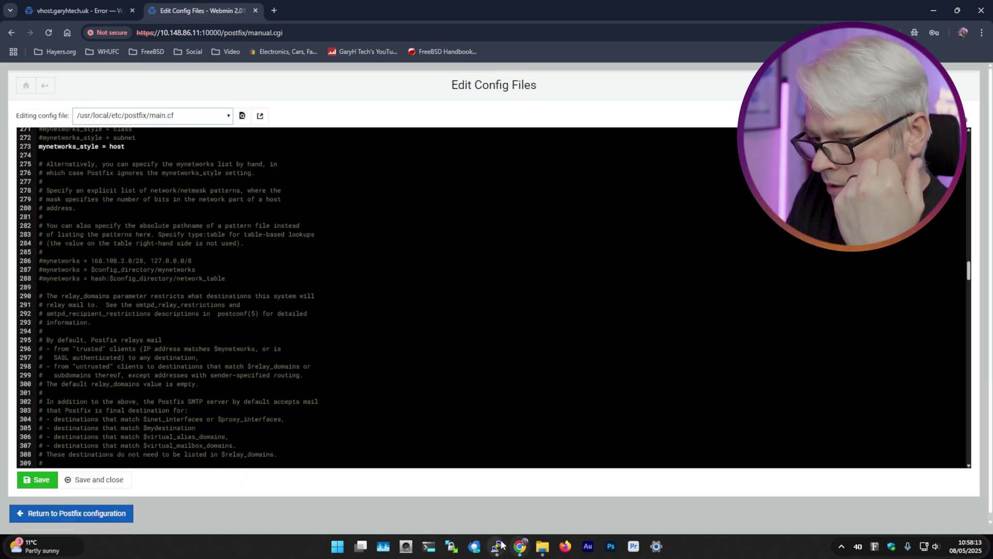
mouse_move(501, 544)
left_click(479, 495)
type("pico -w /usr/local/etc/postfix/")
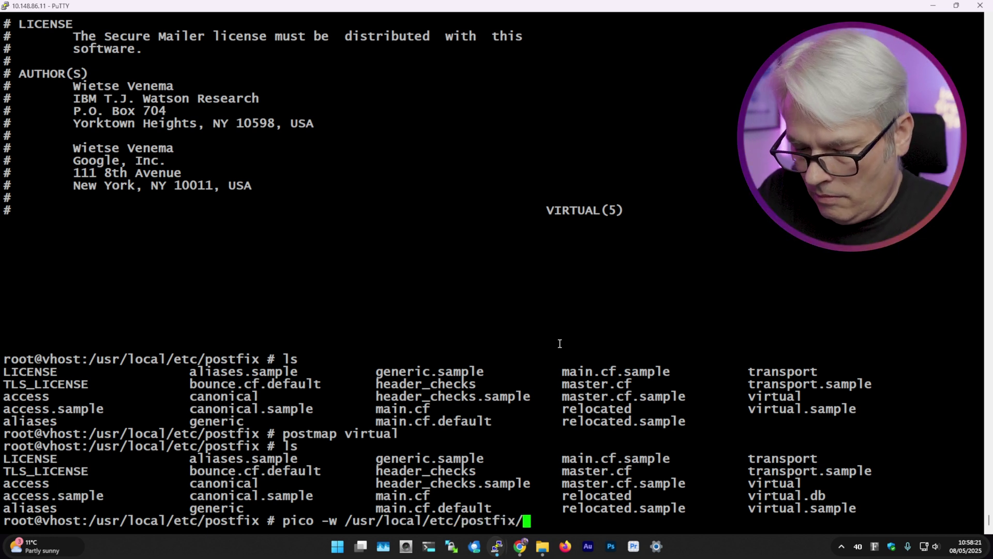
Open /usr/local/etc/postfix/main.cf in pico and search it for 'virtual', then return to the browser.
type("main.cf")
key("Return")
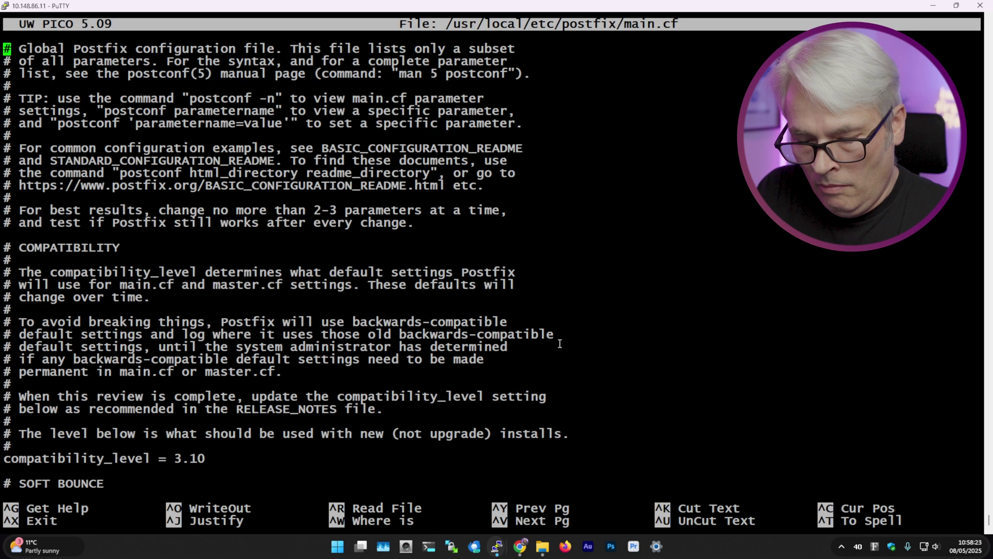
key("ctrl+w")
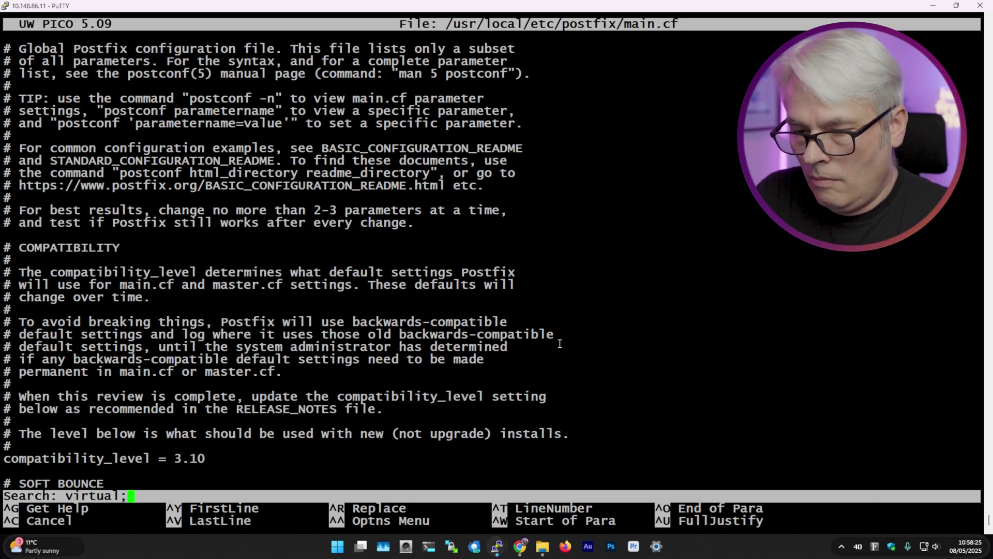
key("BackSpace")
key("Return")
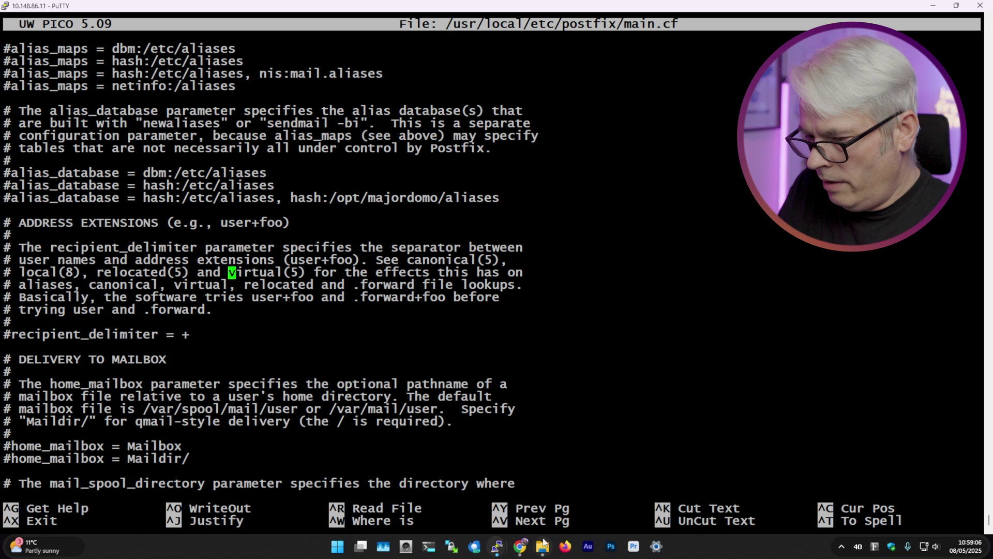
left_click(520, 546)
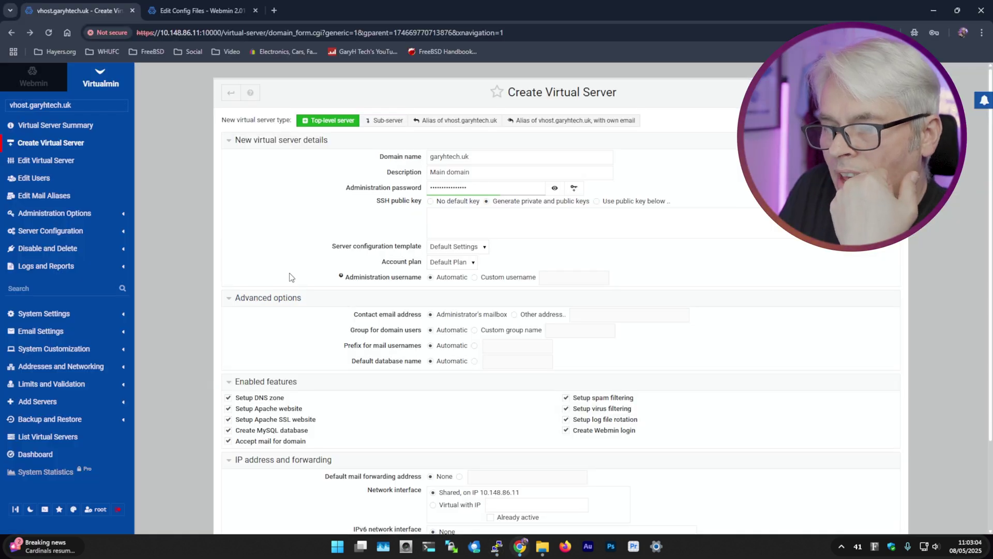
scroll(210, 458, "down", 2)
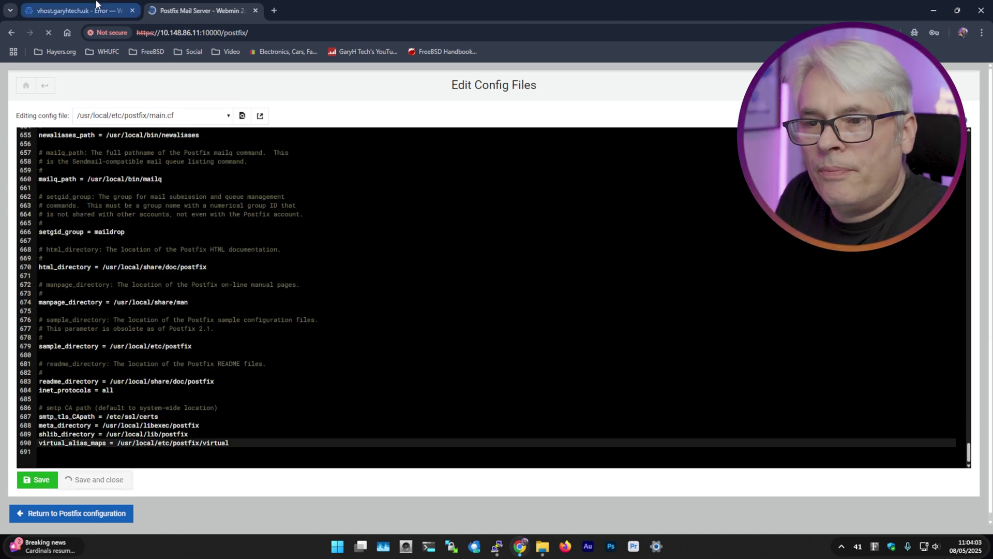
Return to the creation form, untick Accept mail for domain, and retry creating the server.
left_click(96, 6)
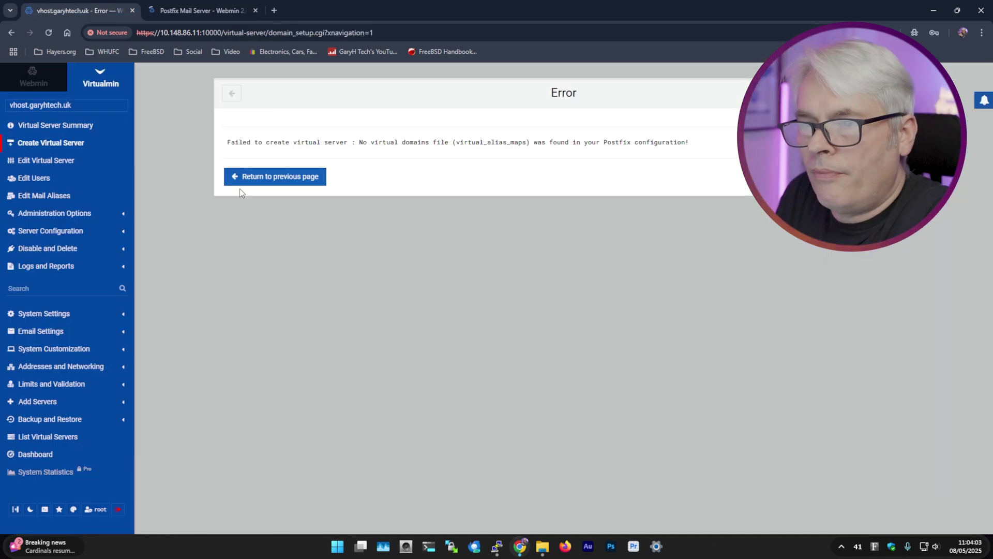
left_click(276, 178)
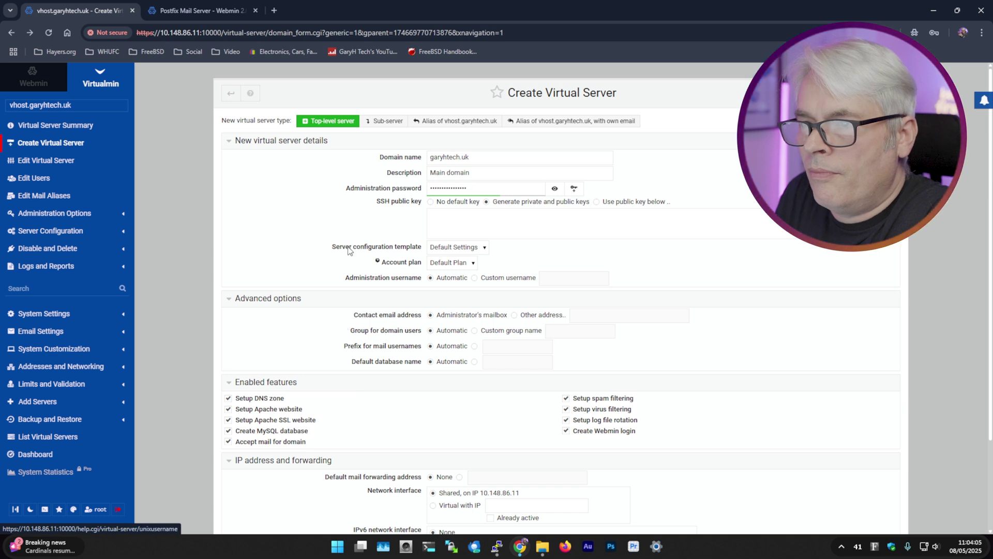
scroll(348, 251, "down", 3)
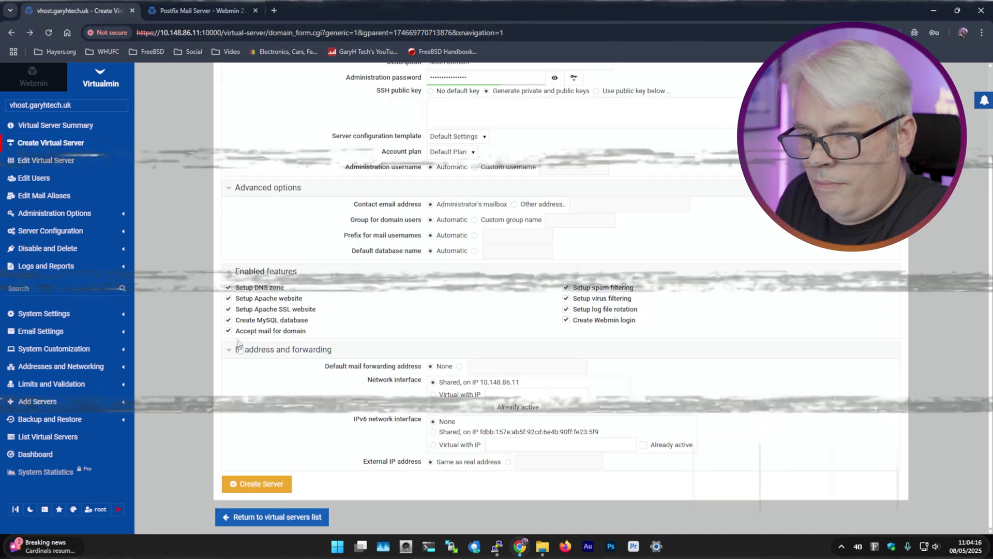
left_click(228, 331)
left_click(257, 484)
Go back to the form after the new error, check the virus-filtering help, and create garyhtech.uk.
left_click(277, 175)
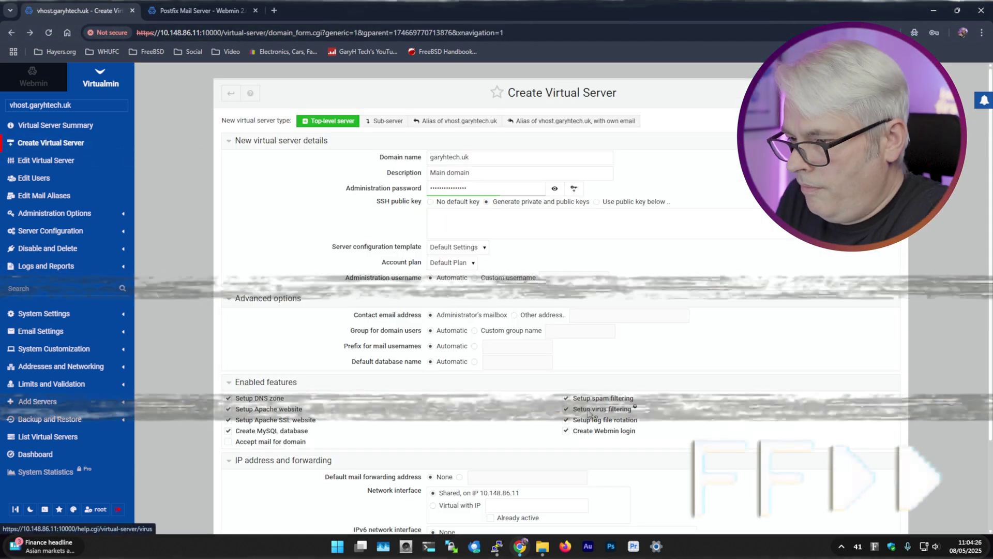
left_click(589, 412)
scroll(517, 362, "down", 3)
left_click(258, 490)
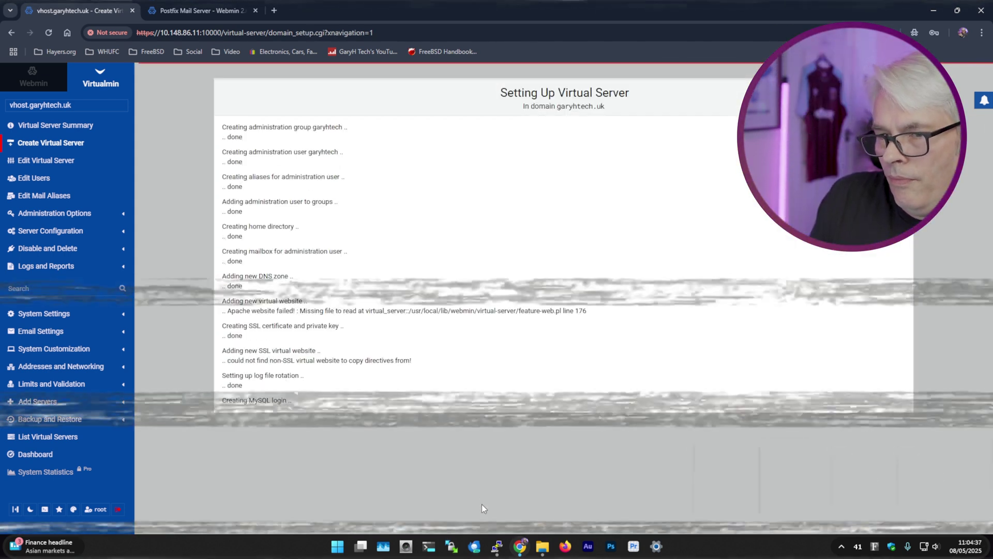
scroll(482, 504, "down", 2)
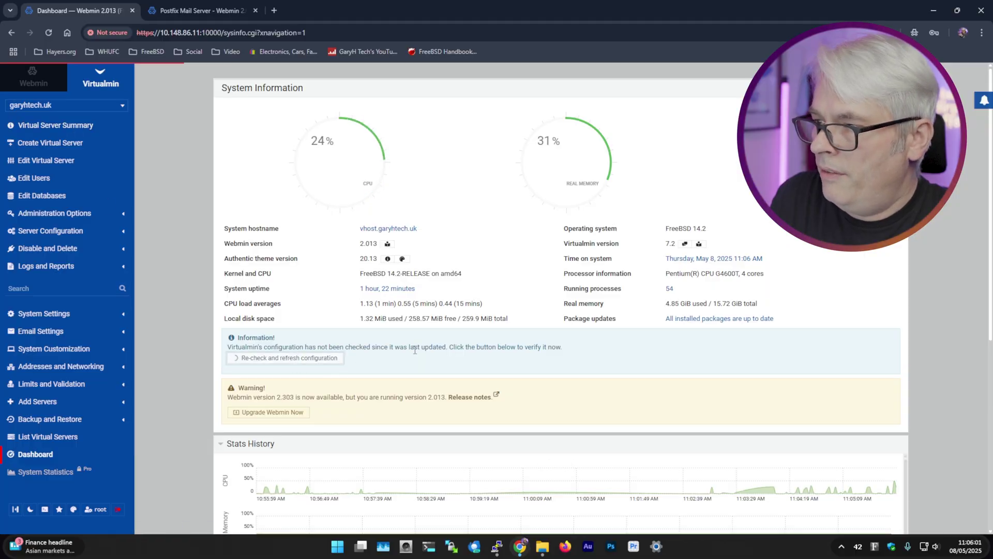
Run Re-check and refresh configuration from the Virtualmin Dashboard.
left_click(309, 358)
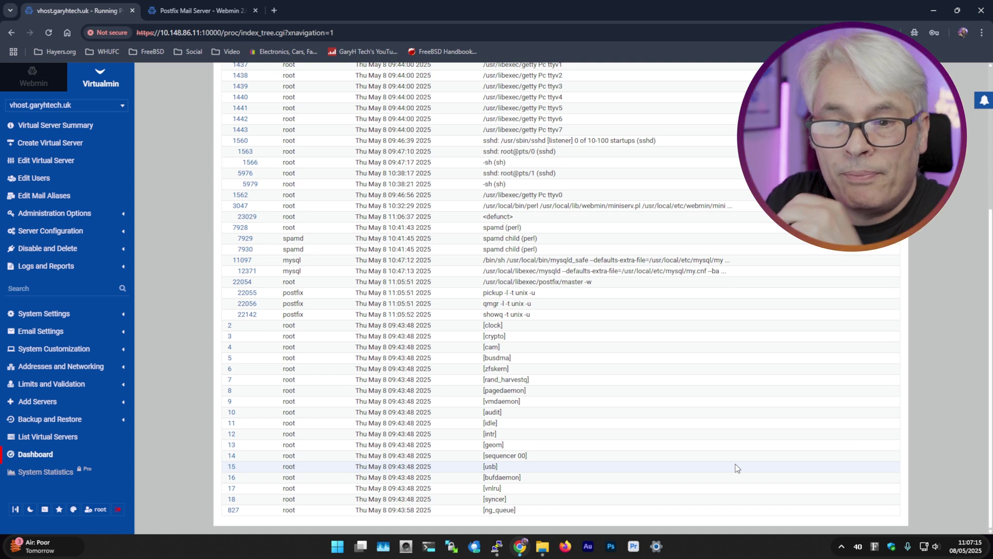
Open Delete Virtual Server under Disable and Delete and select garyhtech.uk as the target.
left_click(47, 249)
left_click(51, 264)
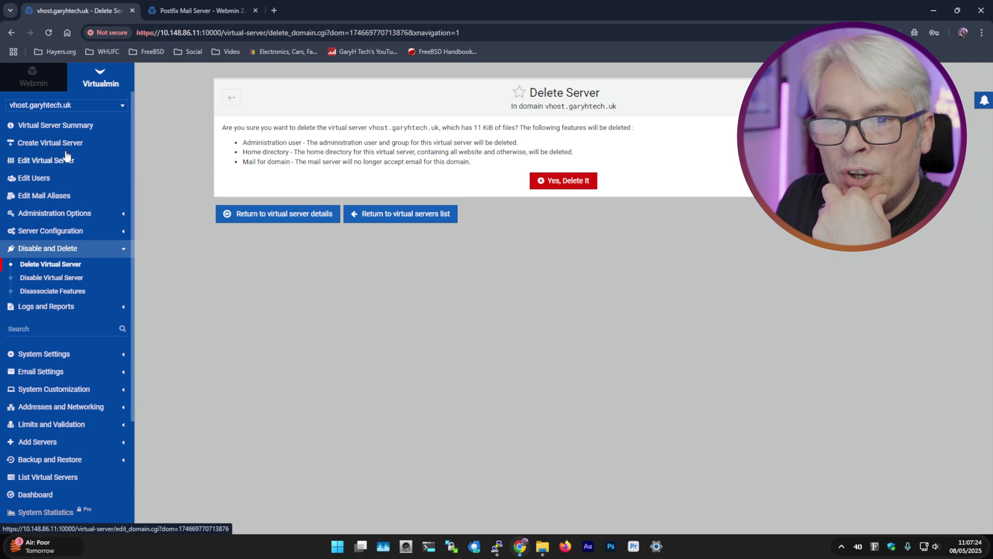
left_click(94, 105)
left_click(62, 120)
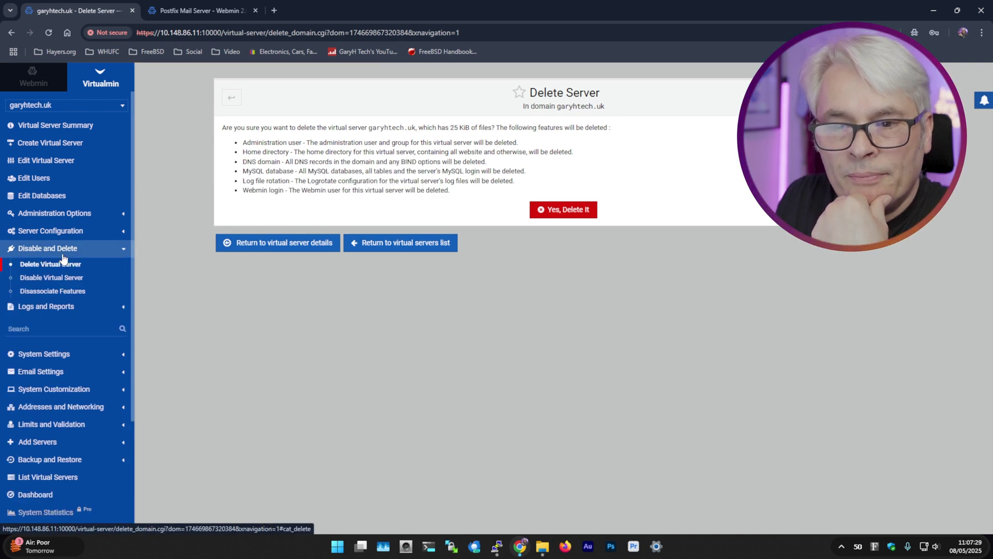